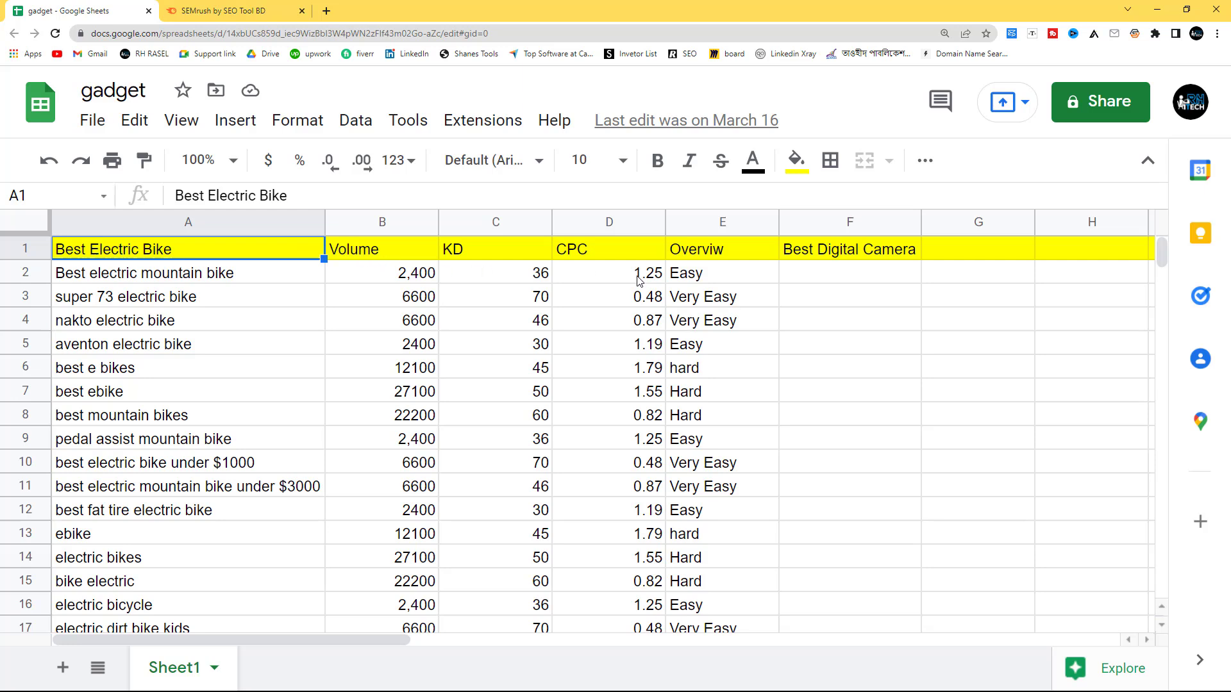
Step: Review the keyword, volume, KD, CPC and overview rows in the gadget sheet and the Semrush Projects page
drag(139, 276, 697, 514)
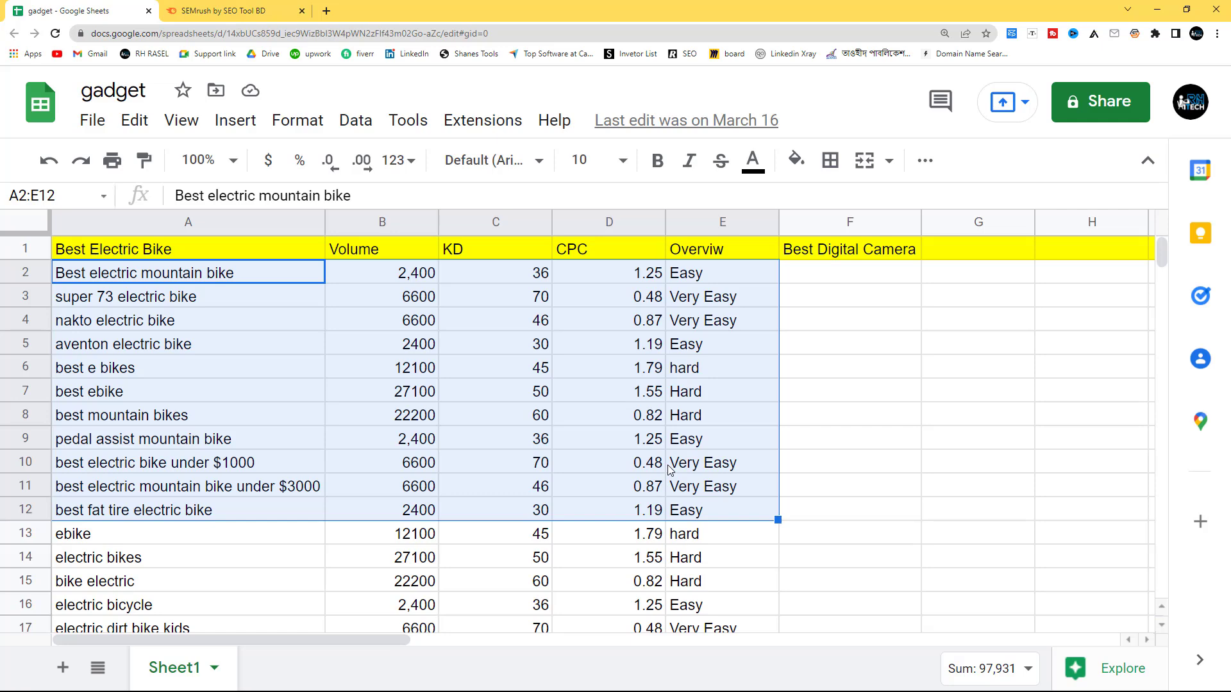
click(215, 13)
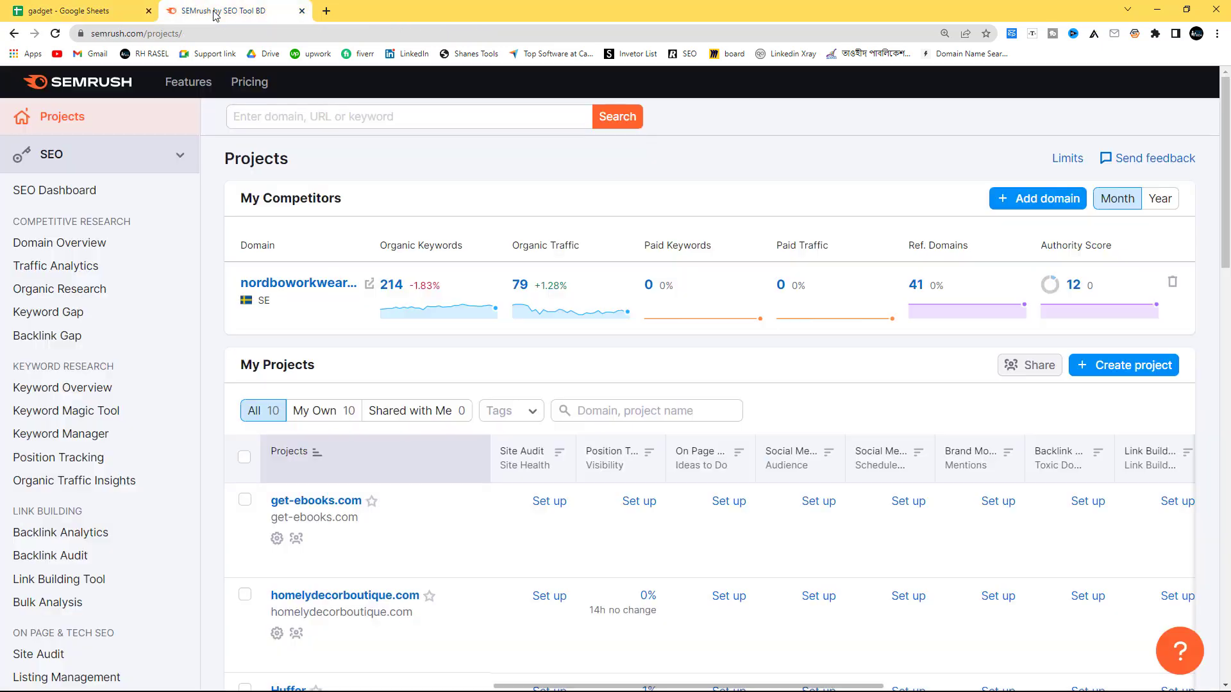
click(80, 11)
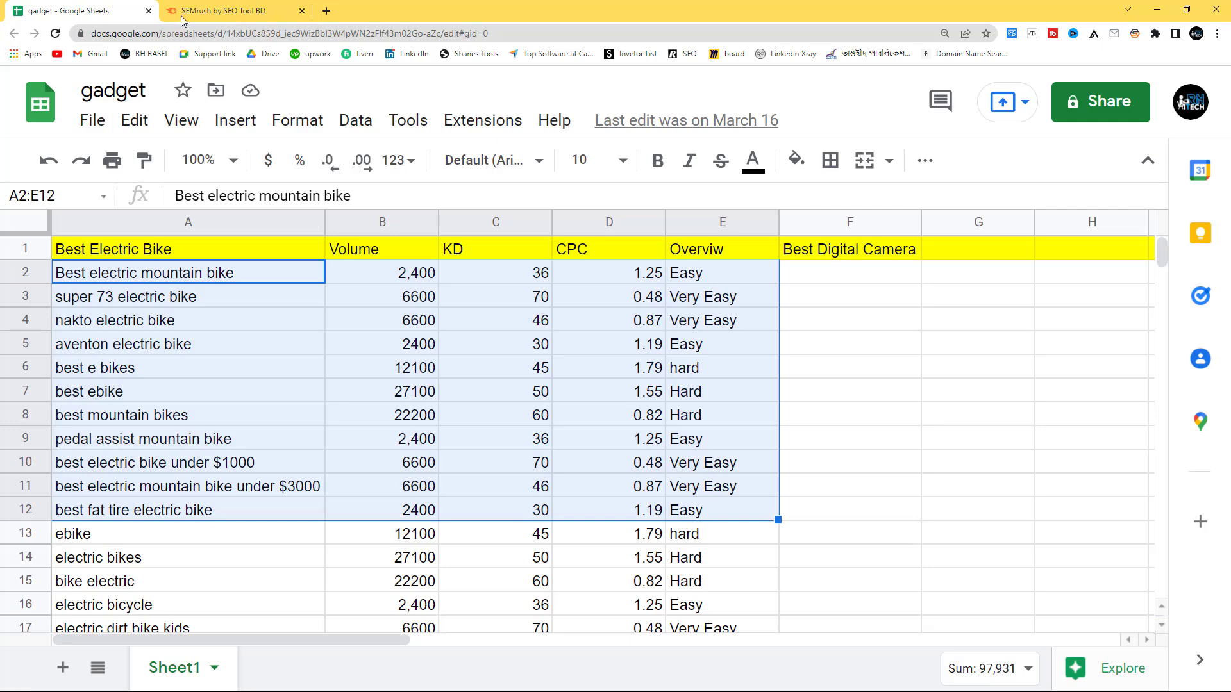
click(224, 11)
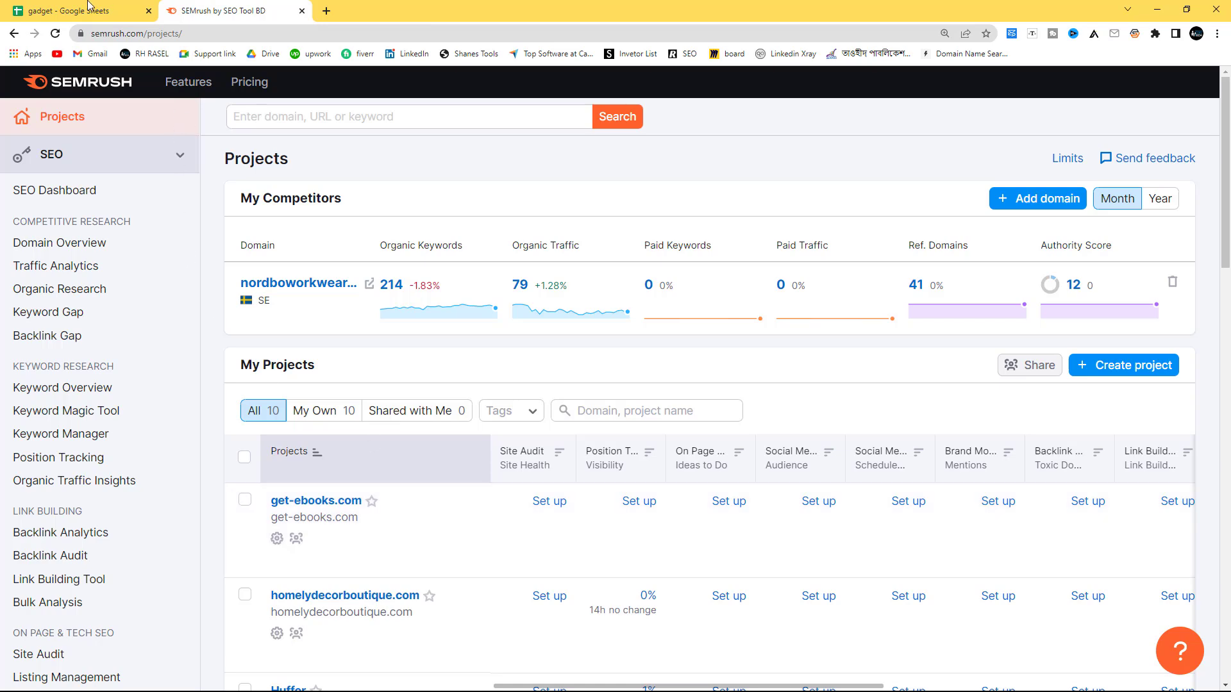
click(86, 5)
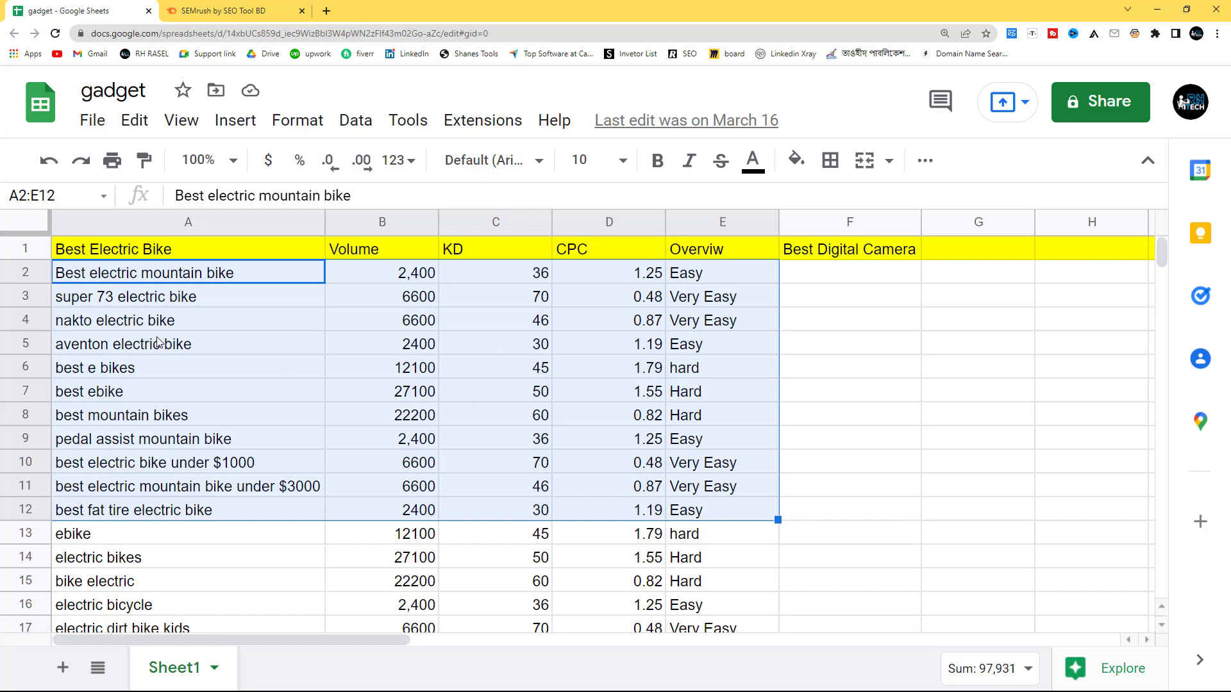
click(130, 253)
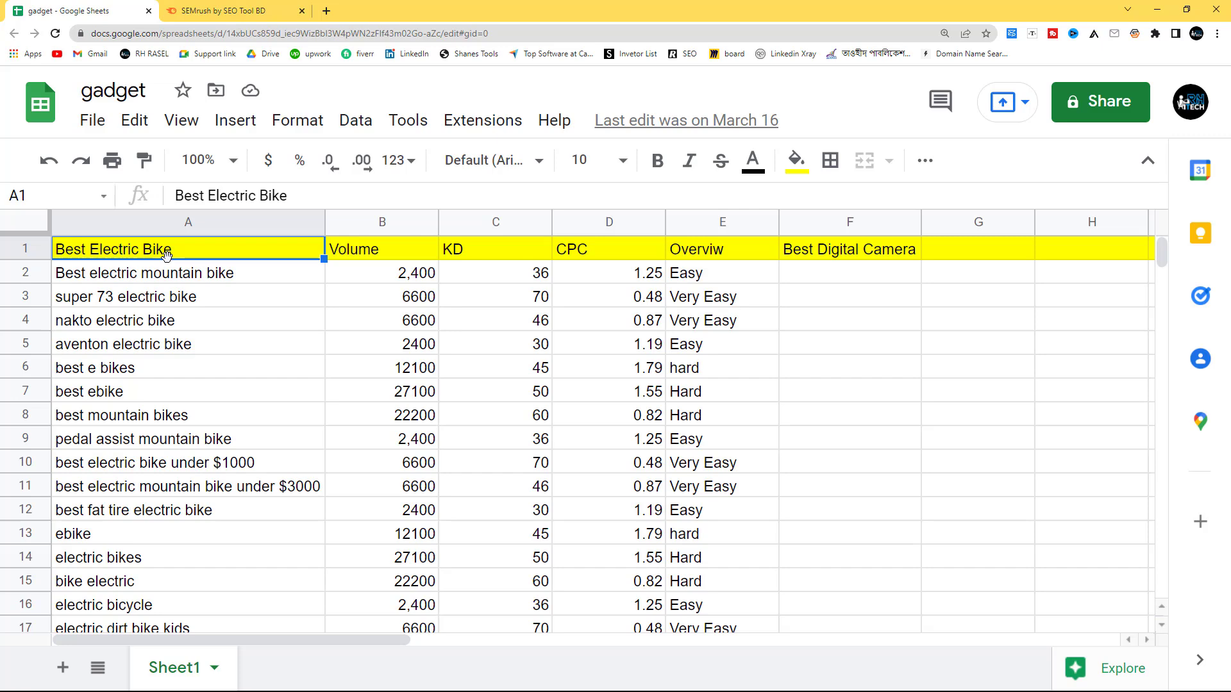
click(186, 11)
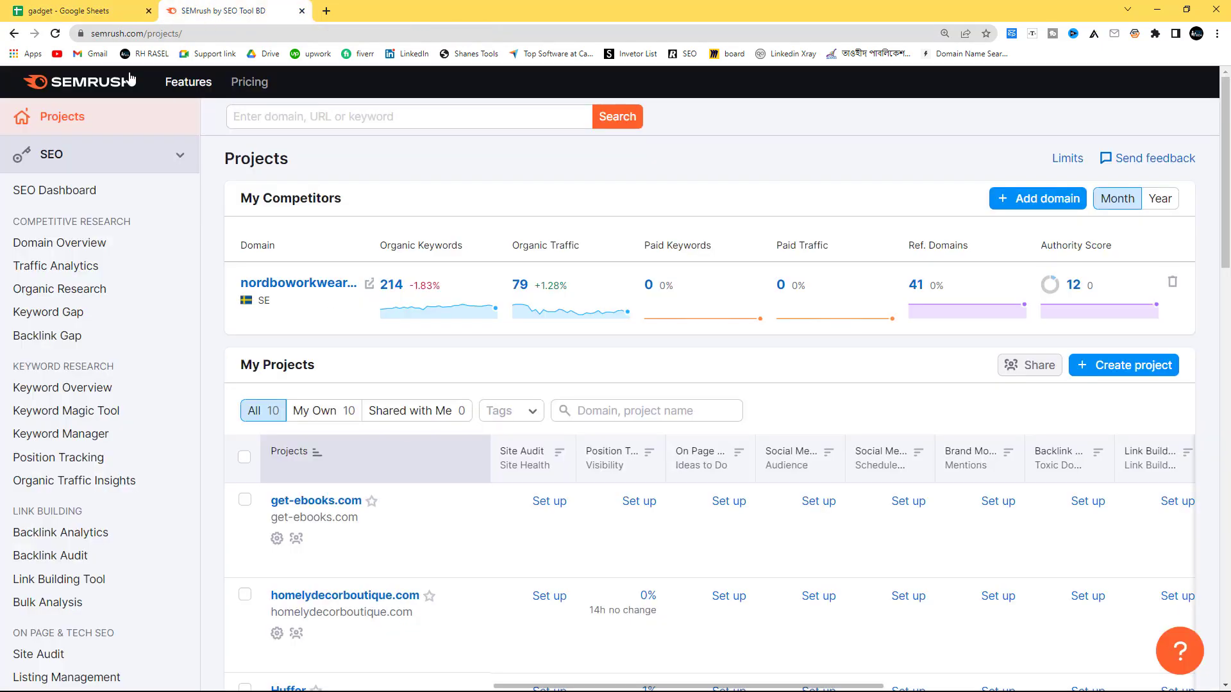
click(79, 12)
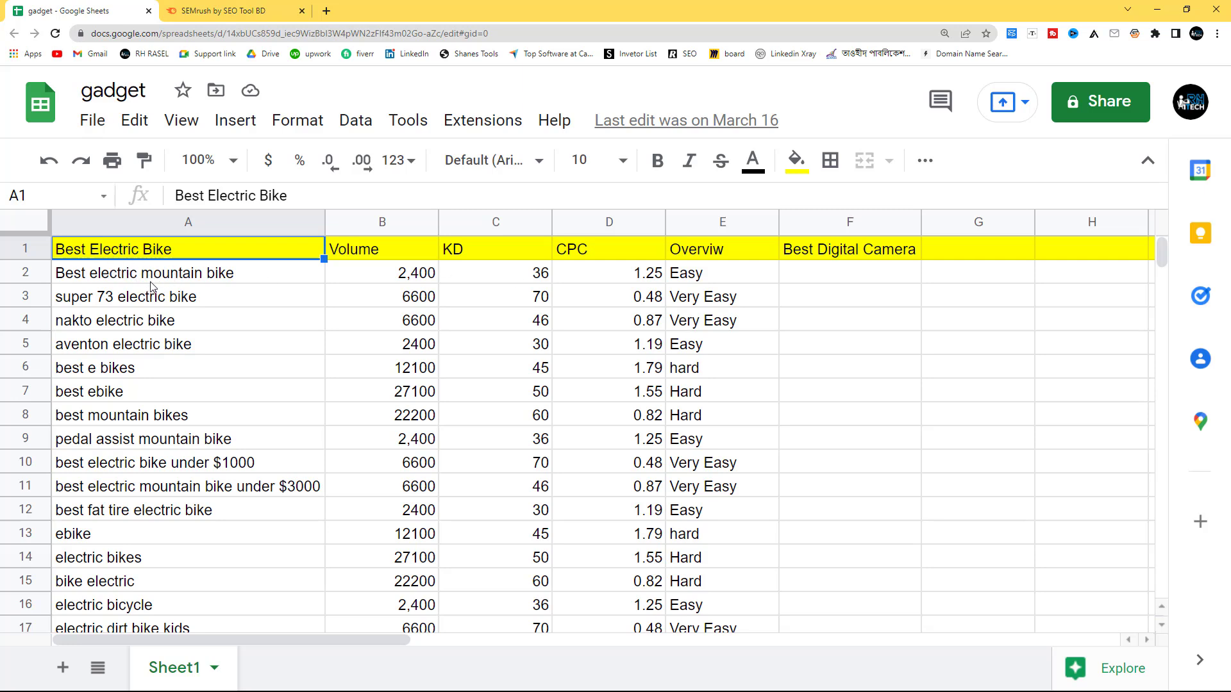
Step: Clear the keyword data in A2:E31 below the header row of the gadget sheet
drag(160, 274, 721, 362)
key(Delete)
scroll(717, 367, up, 7)
scroll(718, 366, up, 2)
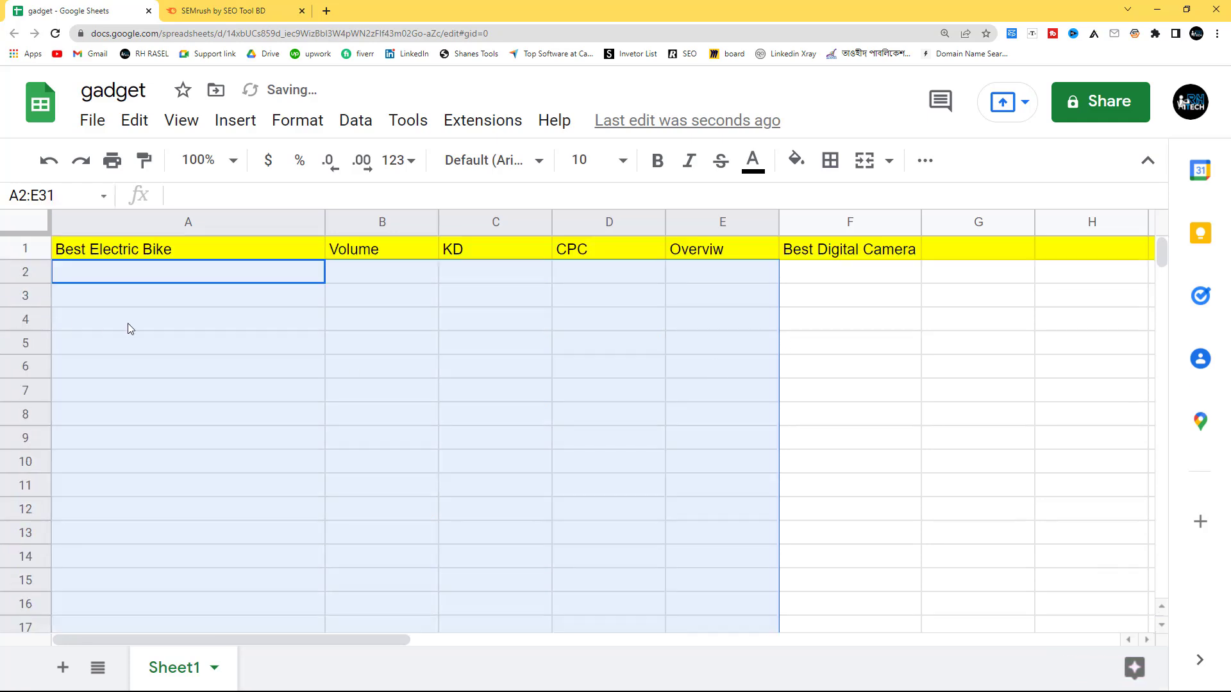
click(160, 248)
Step: Switch to Semrush, enlarge the page to 150%, and open the Keyword Manager's keyword lists
click(222, 19)
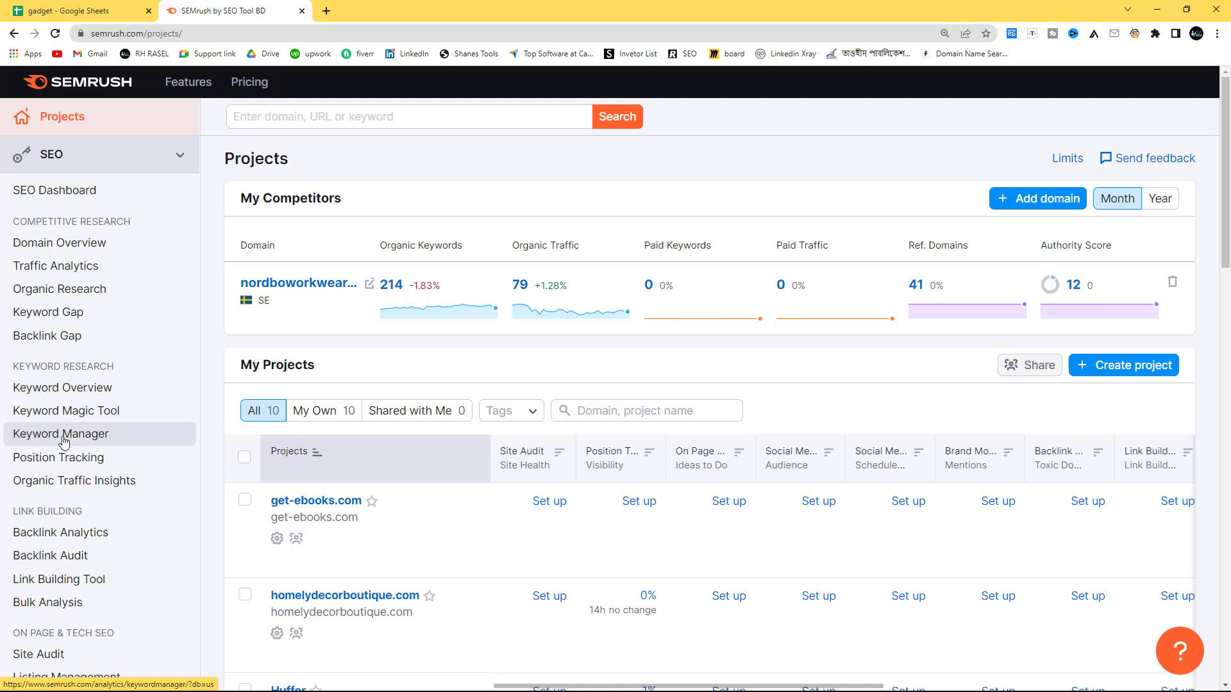
key(ctrl+plus)
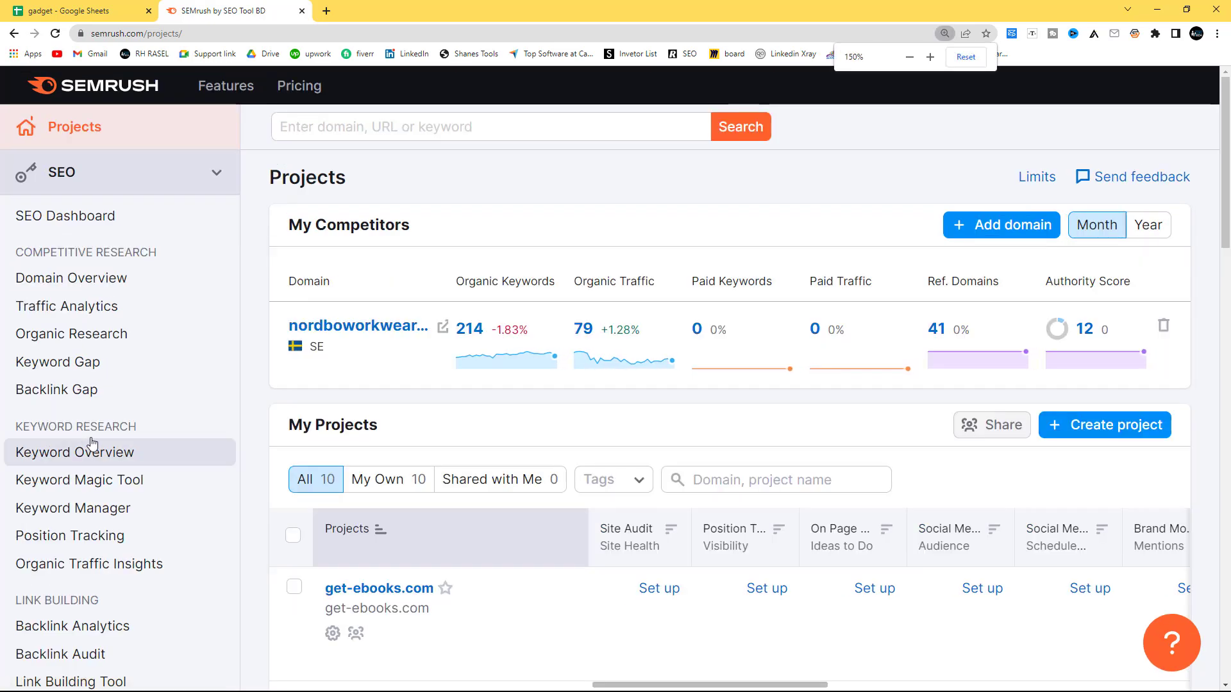
click(104, 518)
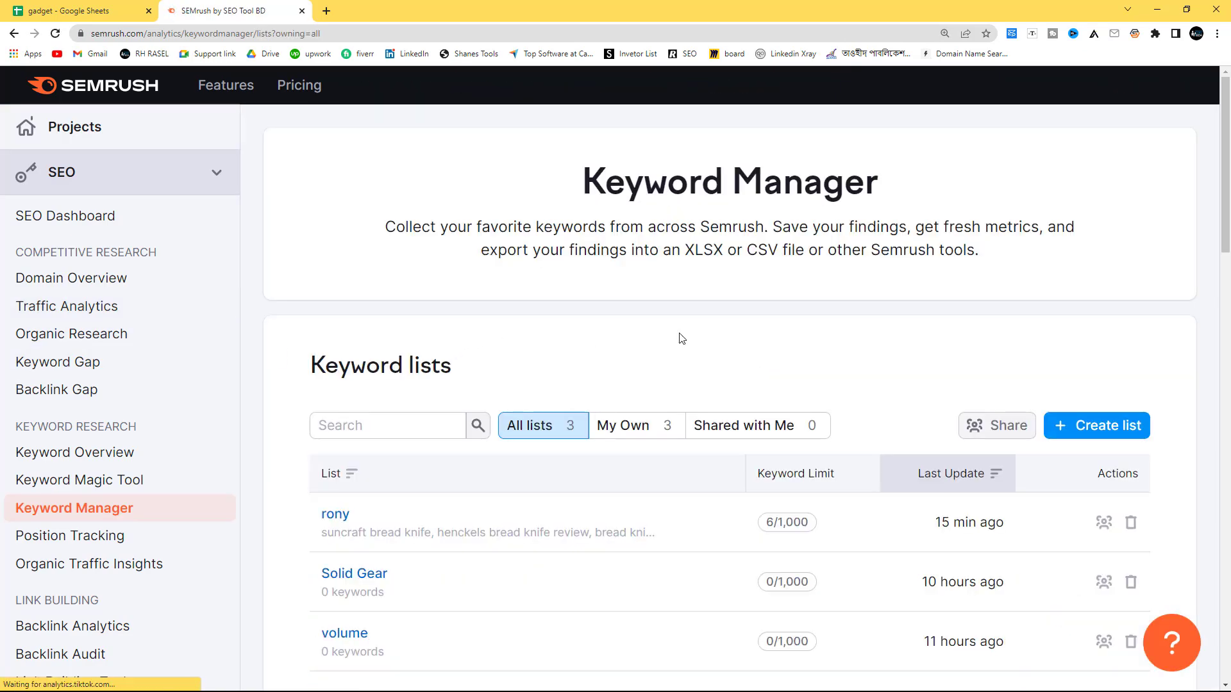
scroll(727, 321, down, 2)
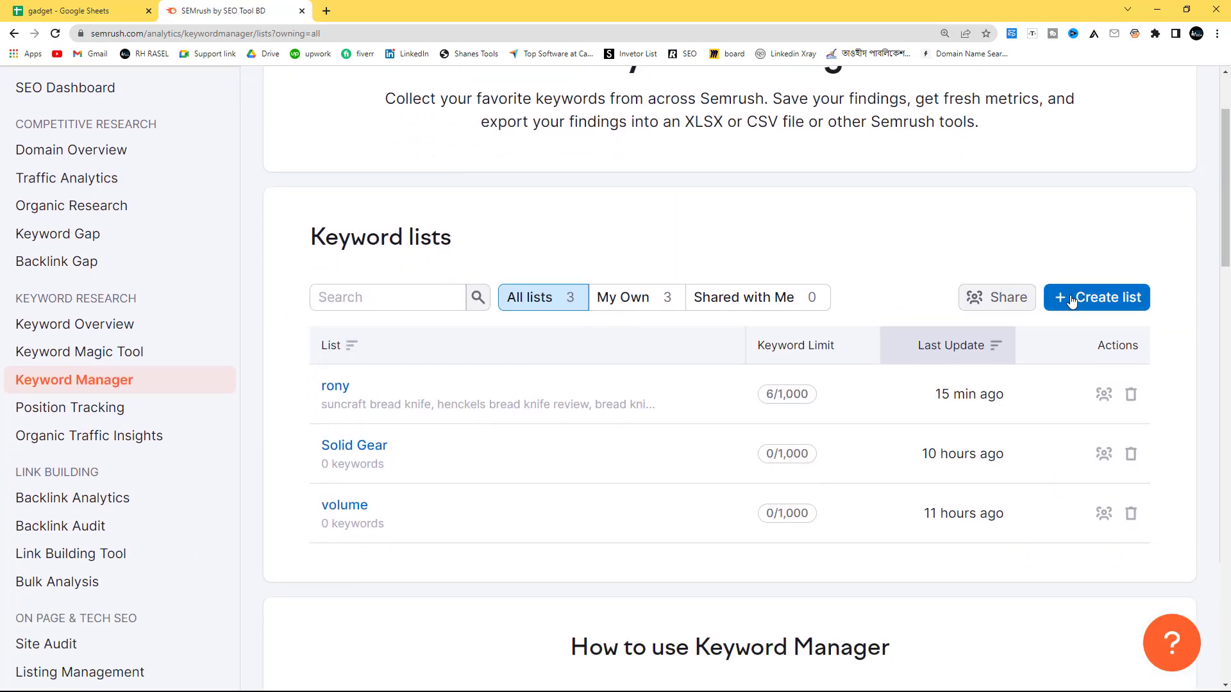
click(77, 11)
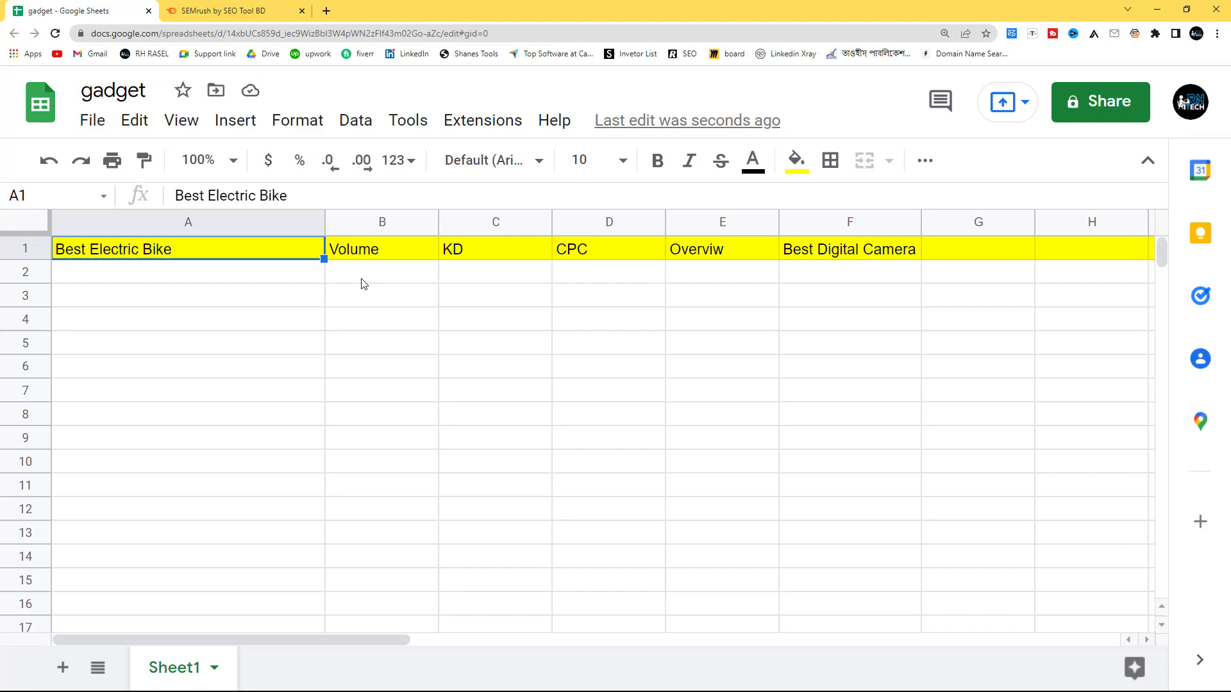
click(260, 9)
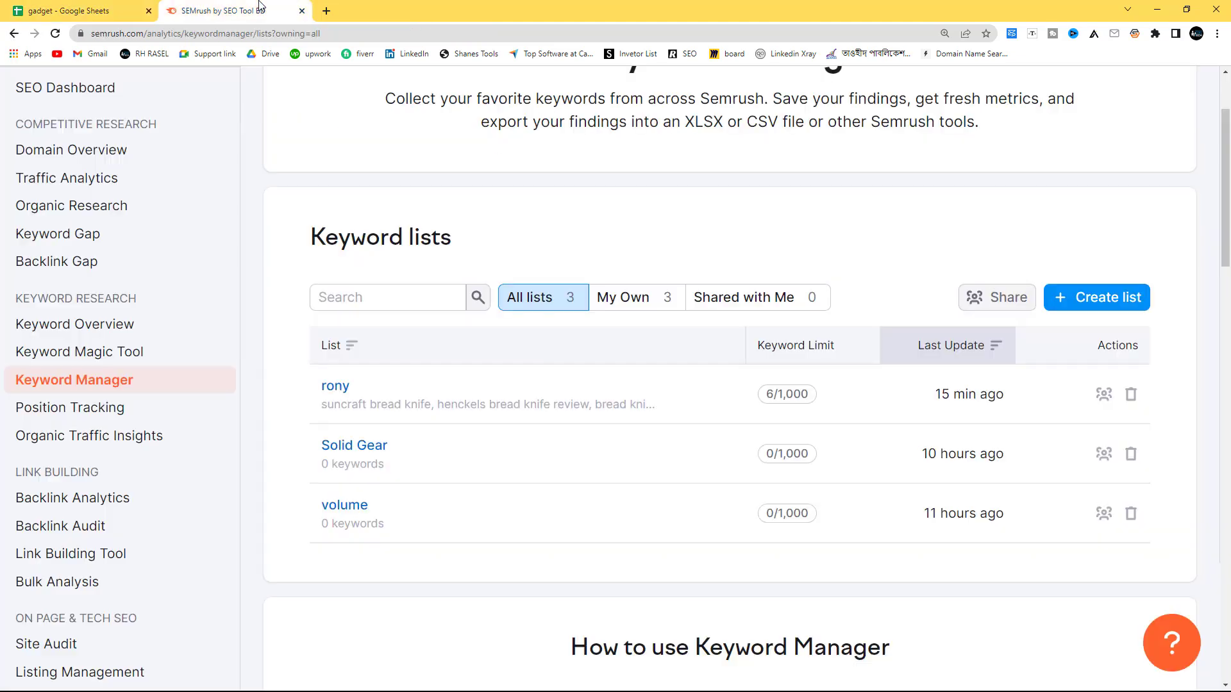
click(1089, 296)
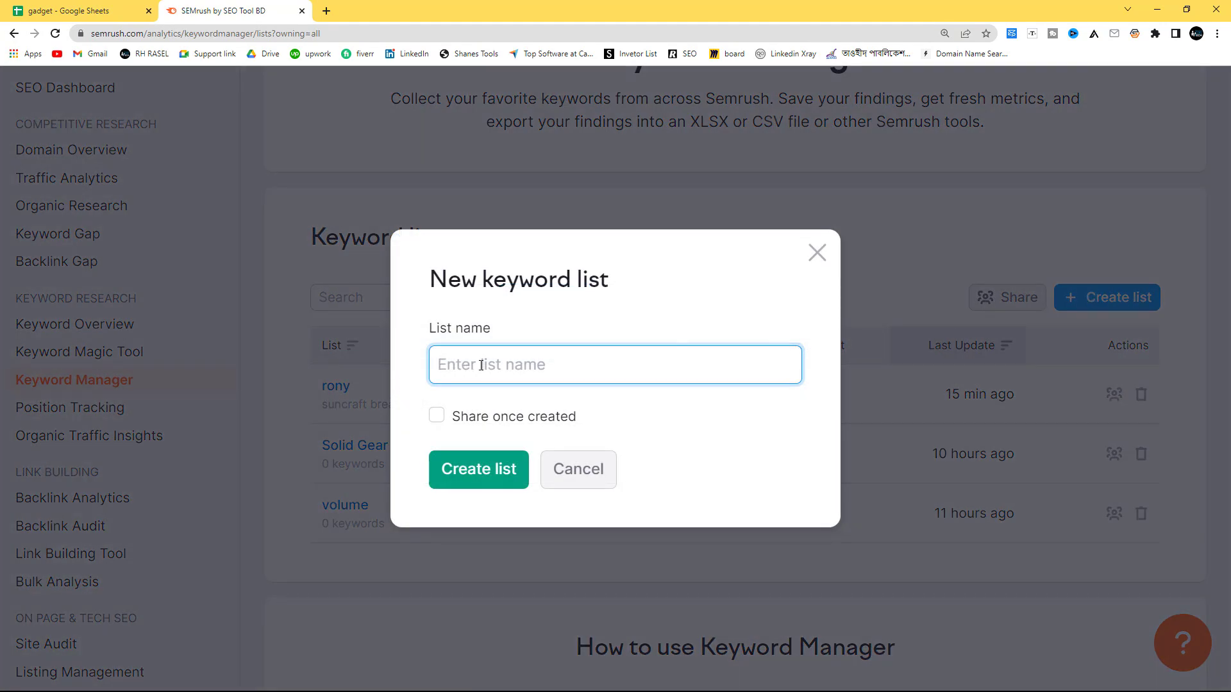
key(ctrl+t)
click(128, 55)
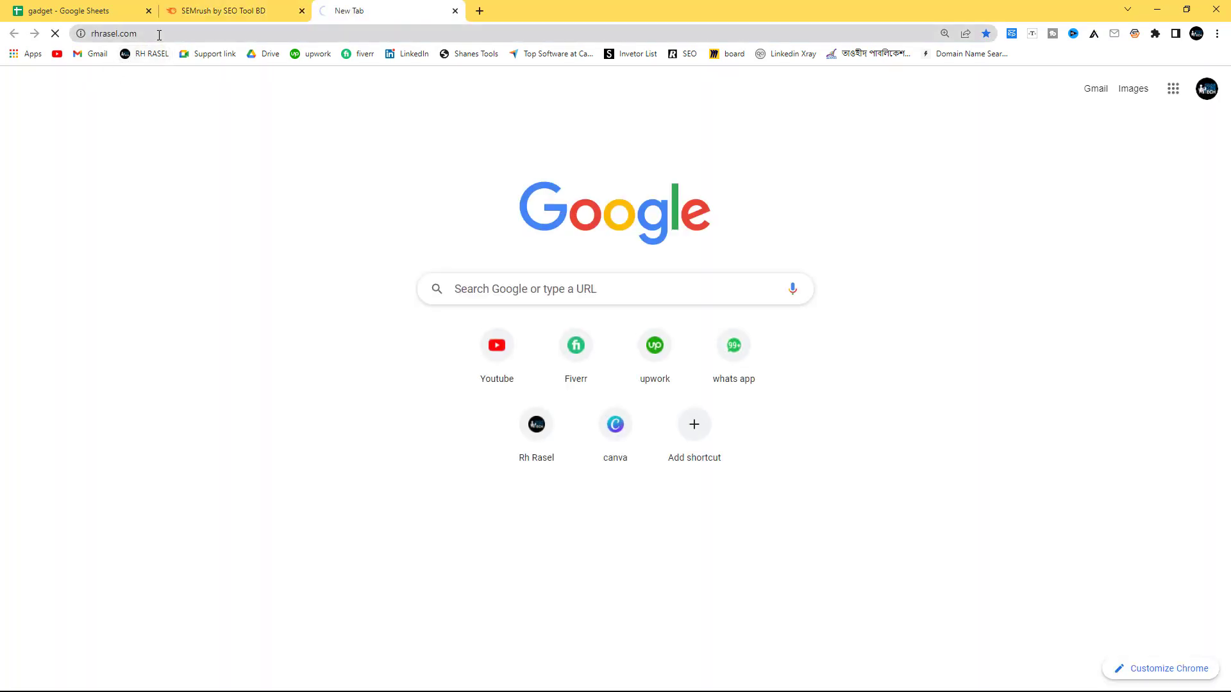
click(89, 35)
key(ctrl+c)
right_click(116, 35)
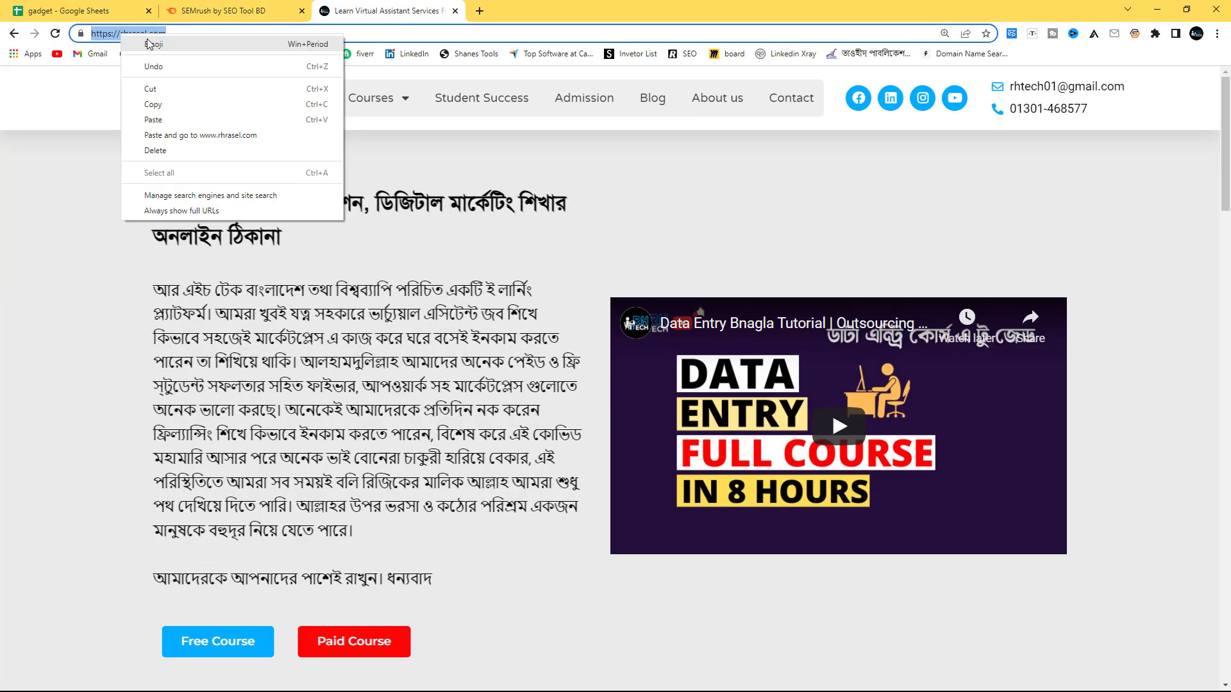
click(147, 104)
click(53, 5)
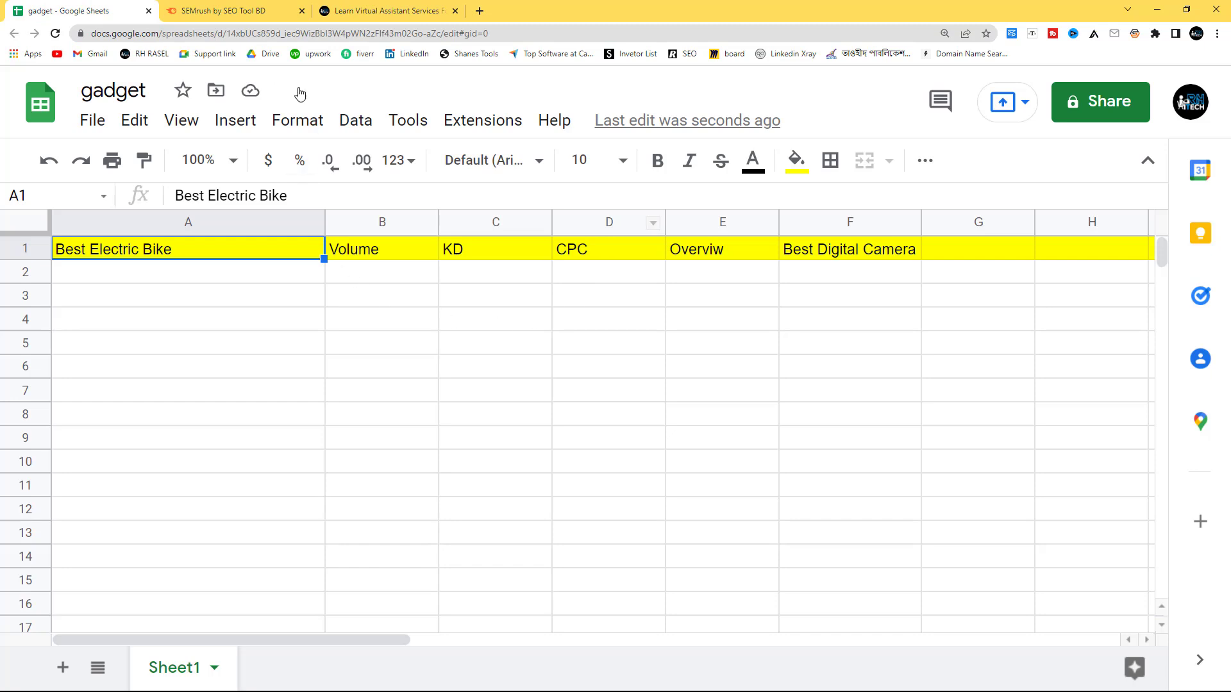
click(250, 10)
right_click(460, 360)
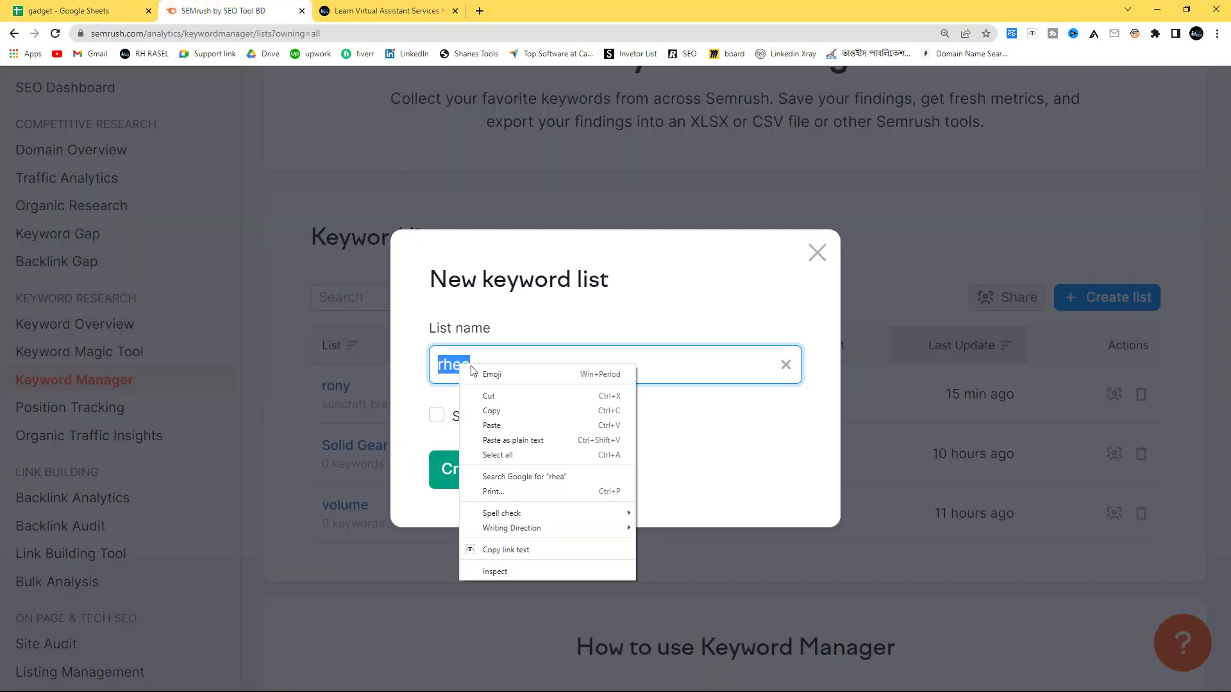
click(508, 425)
click(497, 470)
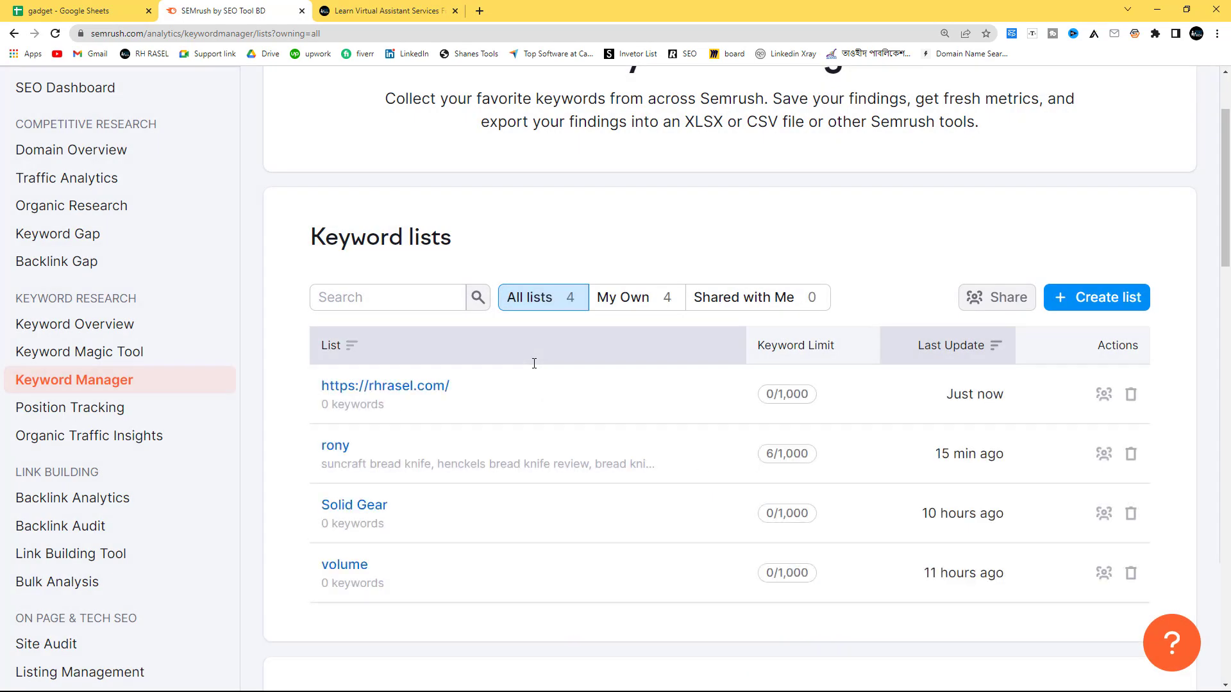
Step: Search the Keyword Magic Tool for "Best Electric Bike", copied from cell A1 of the gadget sheet, in the US database
click(128, 351)
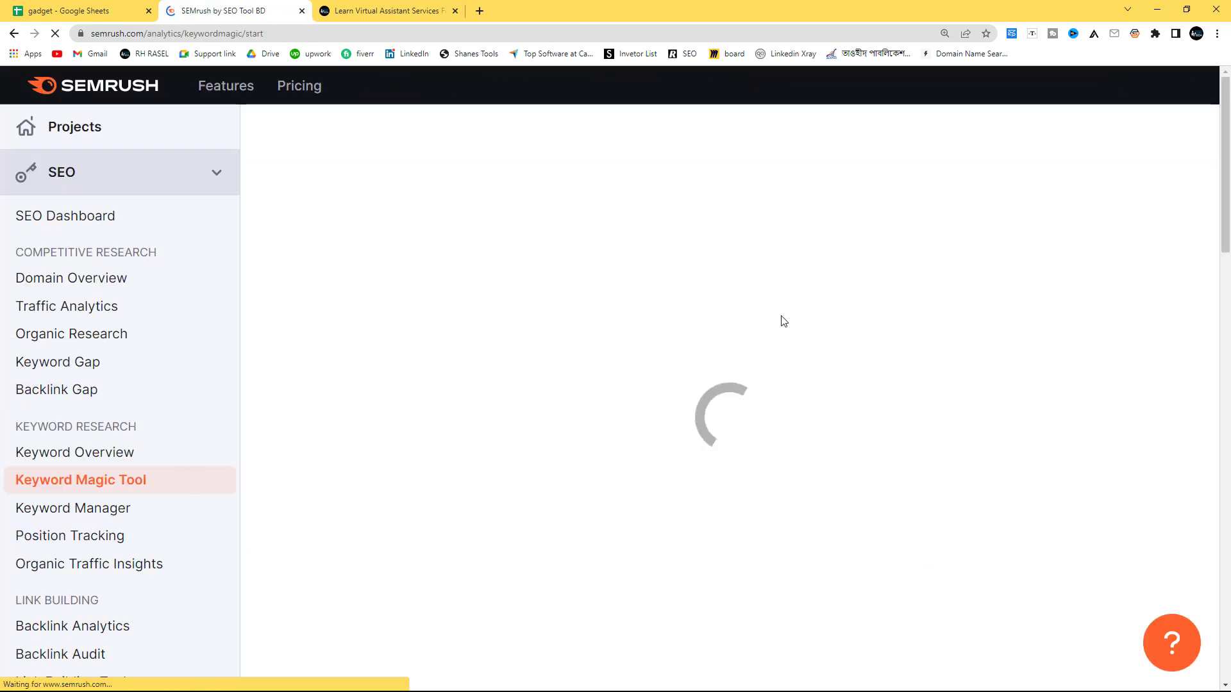
scroll(641, 307, down, 2)
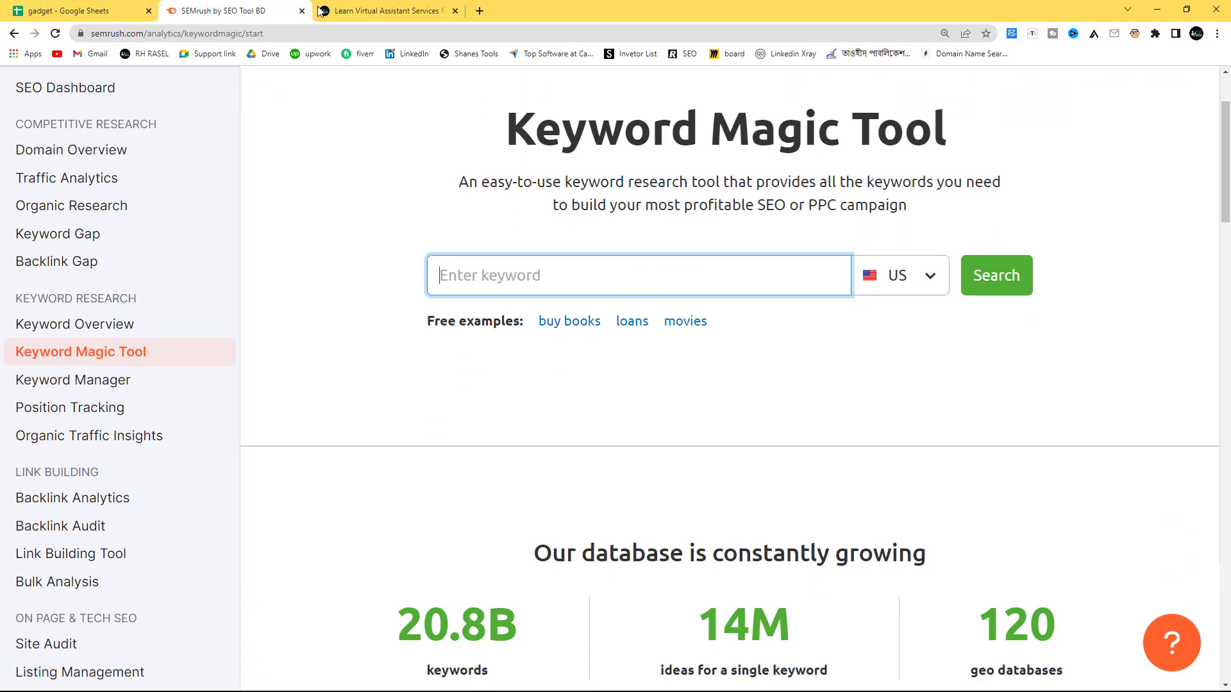
click(89, 9)
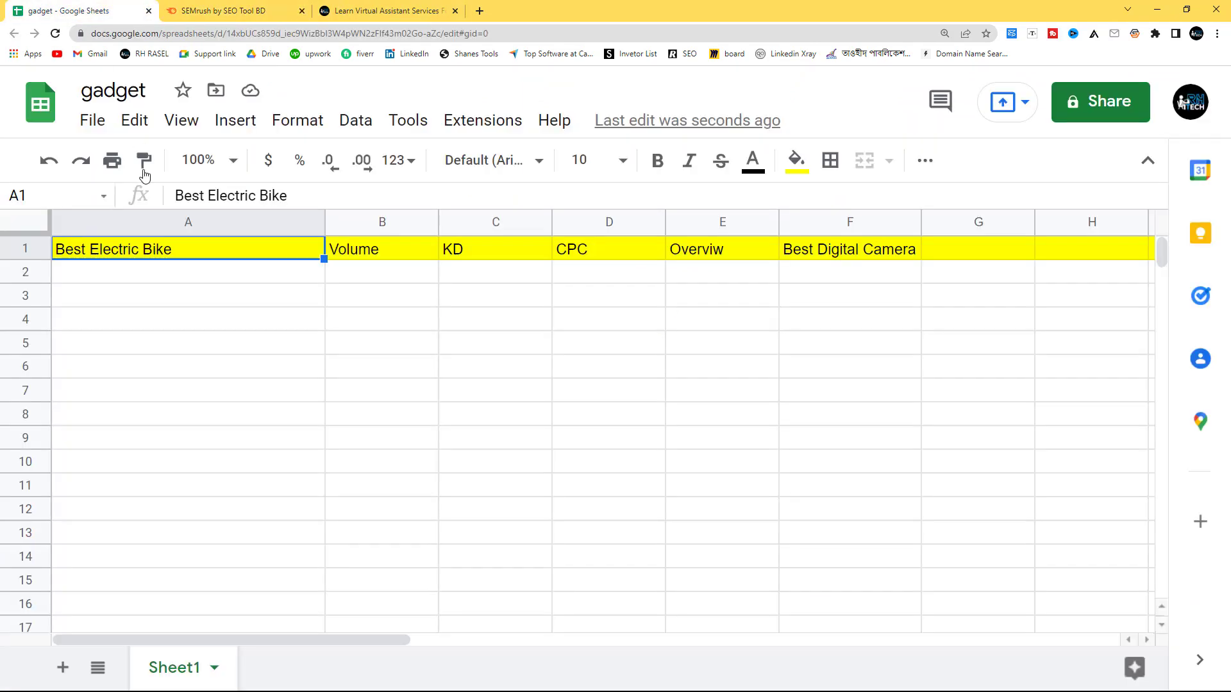
right_click(149, 255)
click(192, 221)
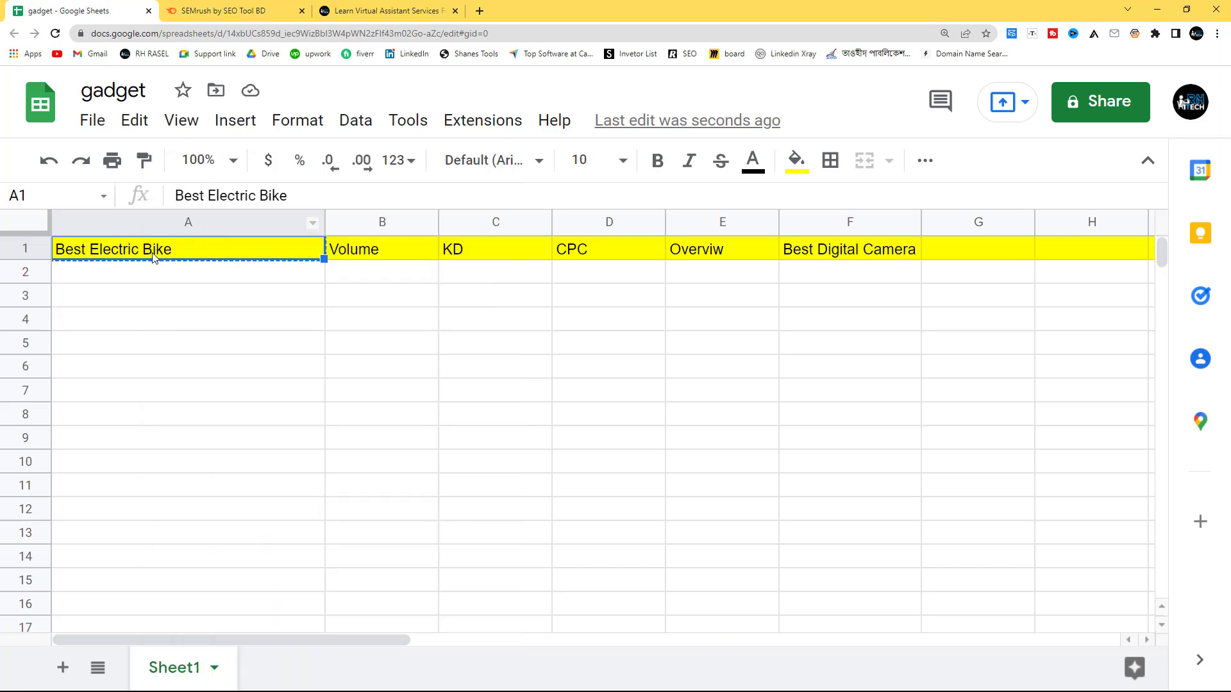
click(218, 11)
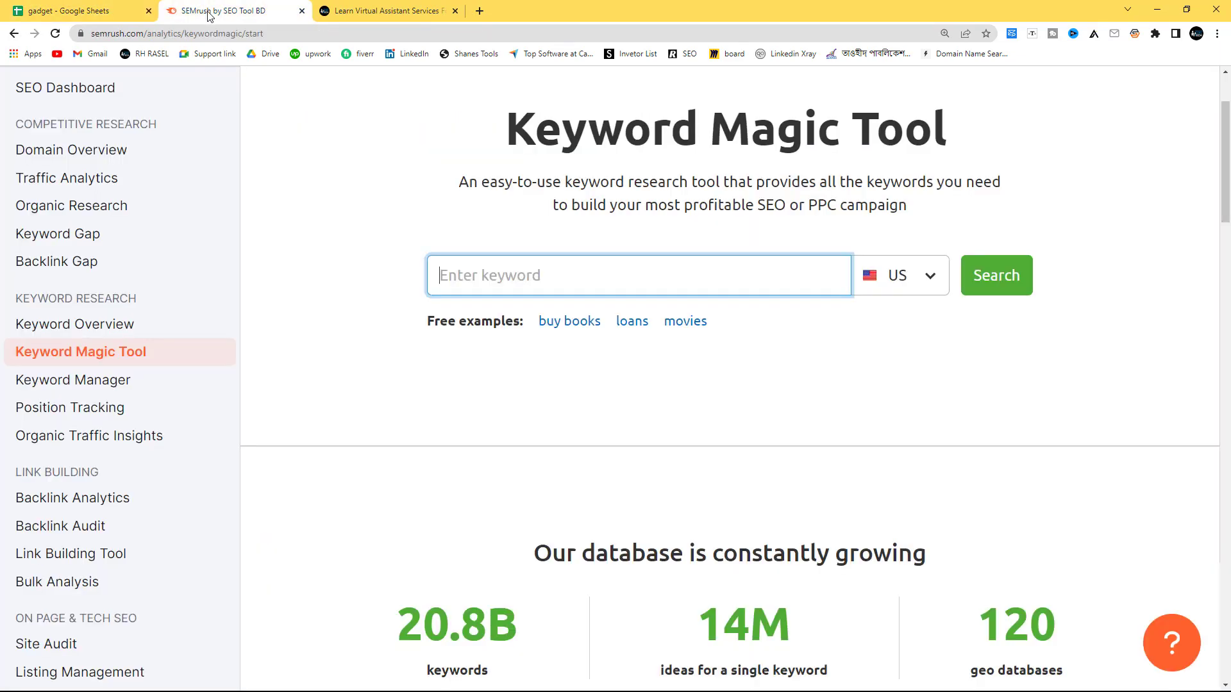
right_click(476, 280)
click(528, 377)
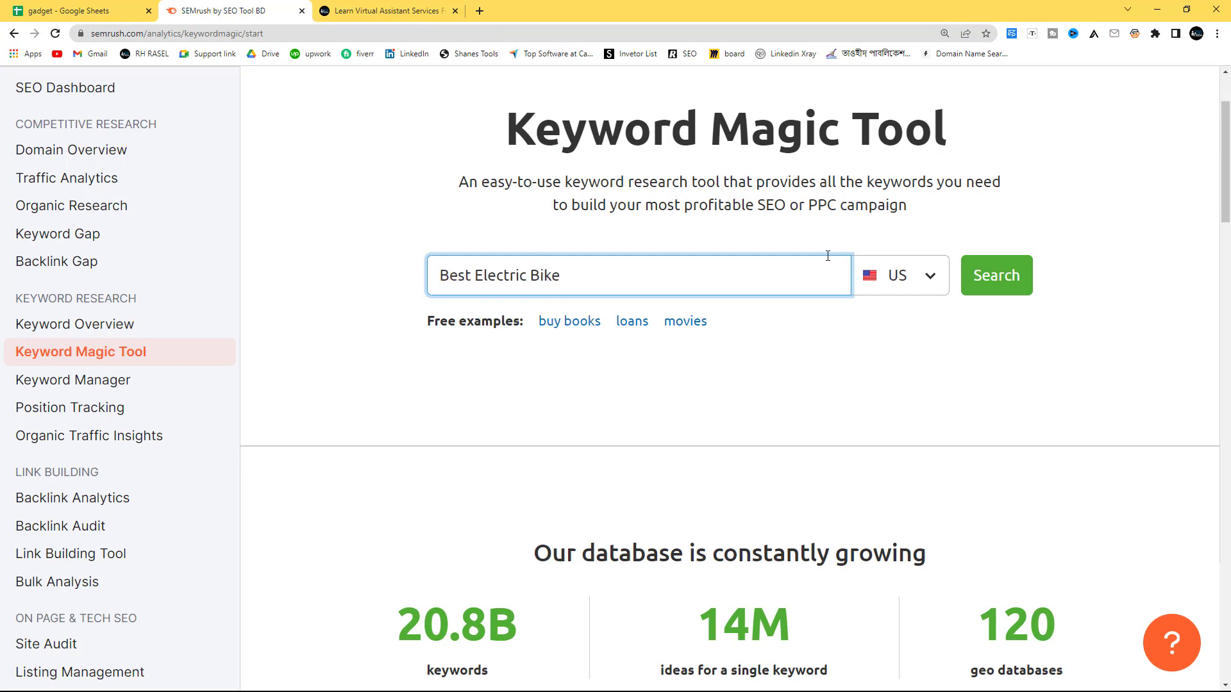
click(997, 280)
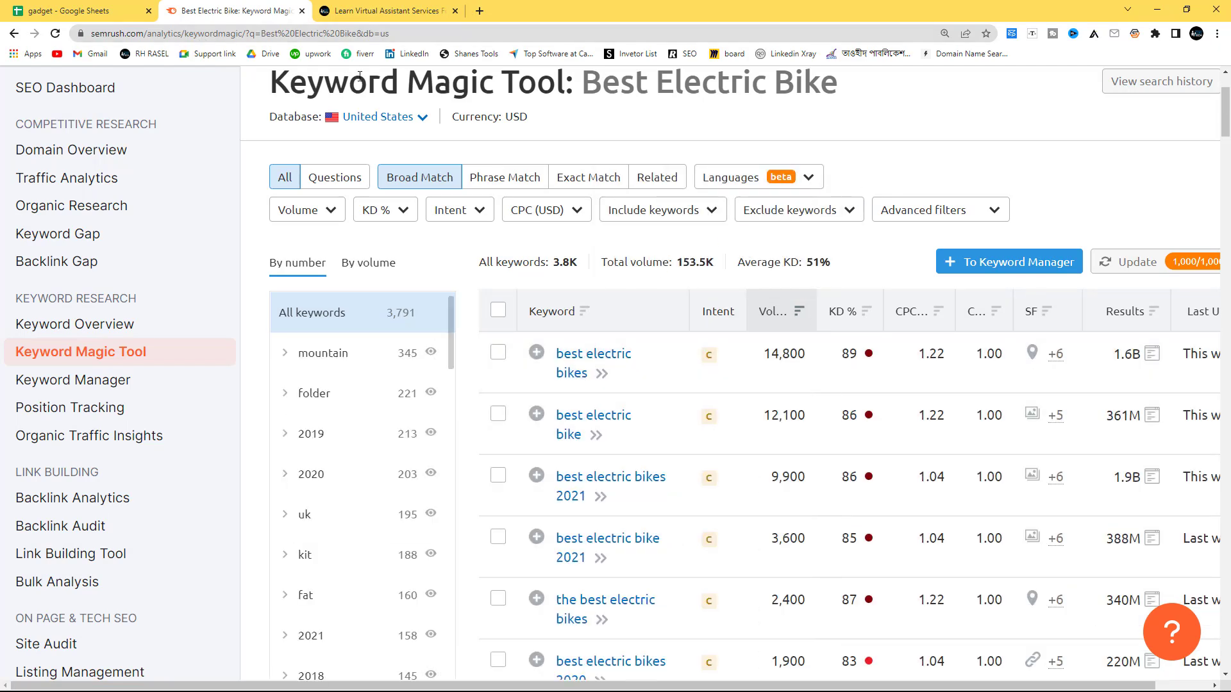
Step: Compare the gadget sheet's empty KD, Overviw and keyword columns with the Keyword Magic Tool results
click(96, 11)
click(484, 276)
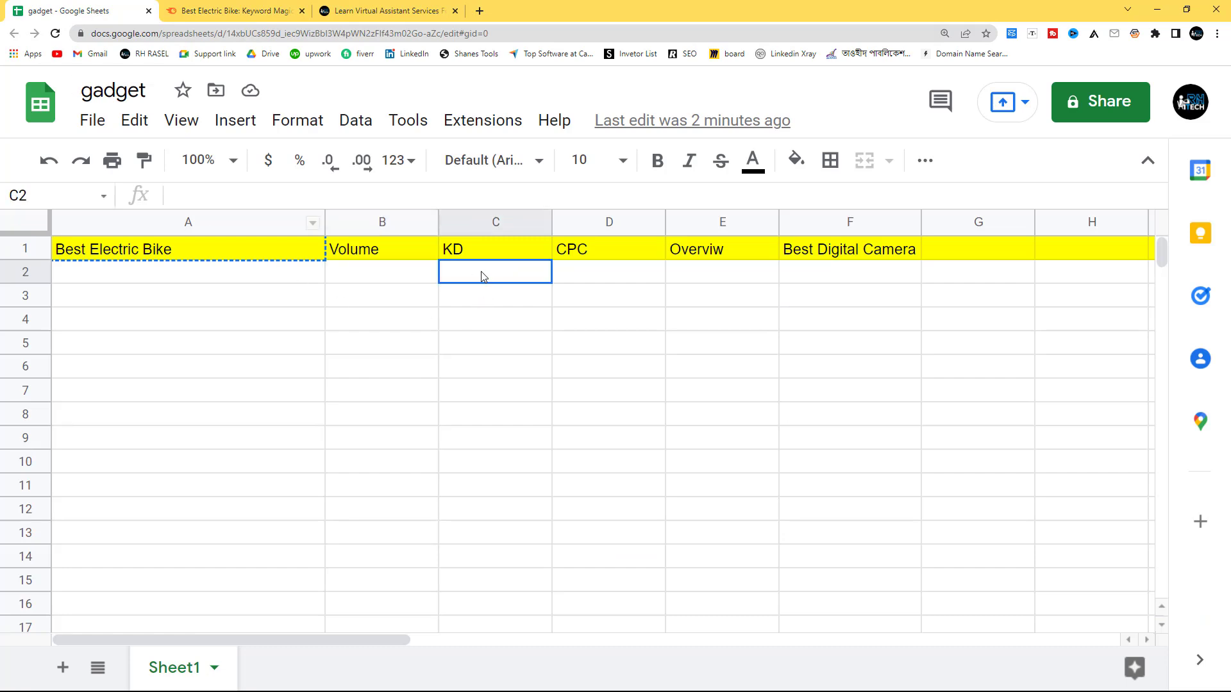
click(686, 276)
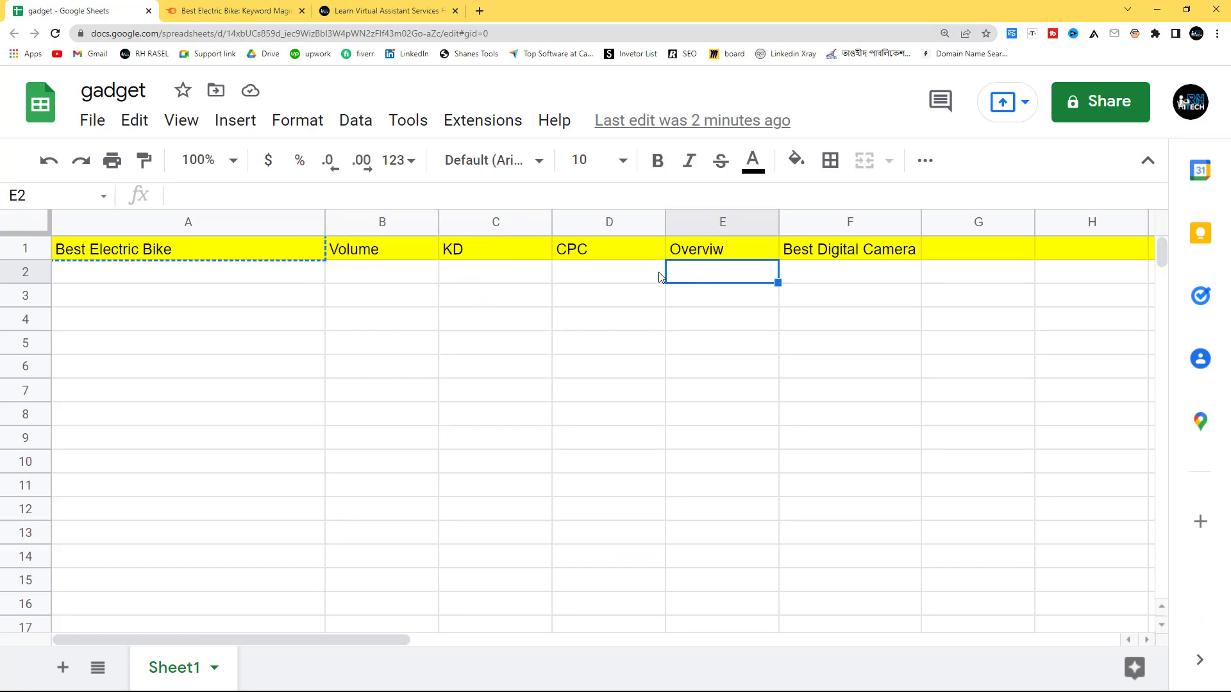
click(72, 277)
click(196, 10)
click(40, 10)
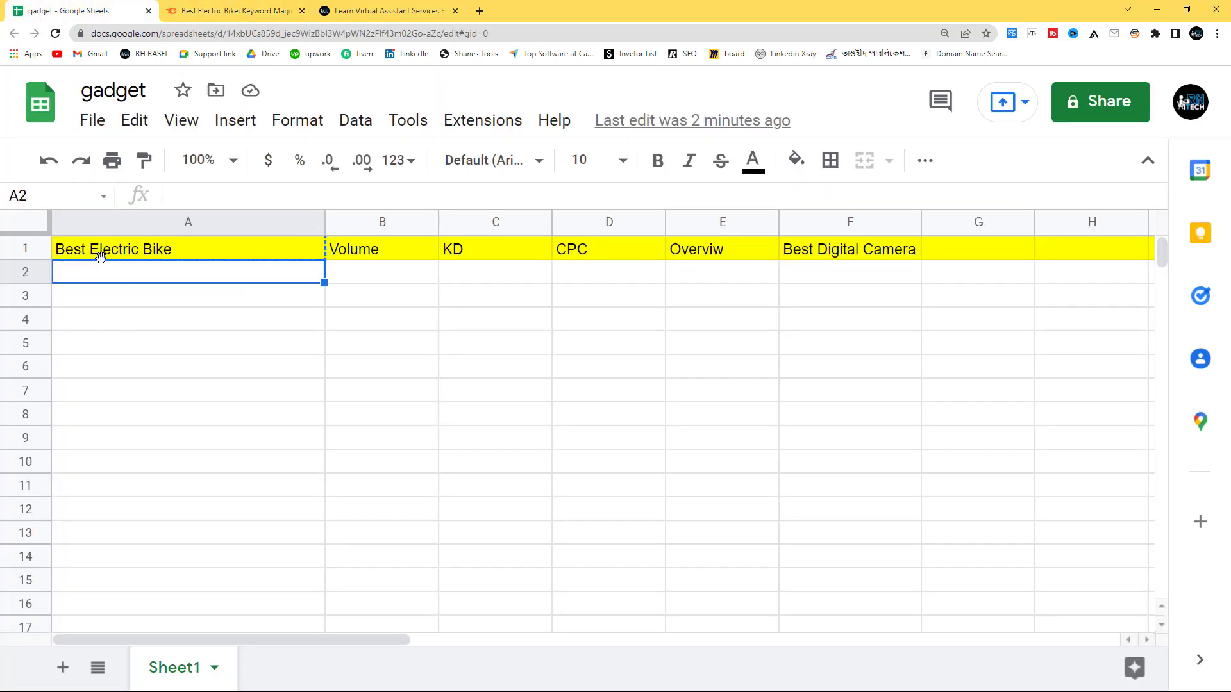
click(205, 14)
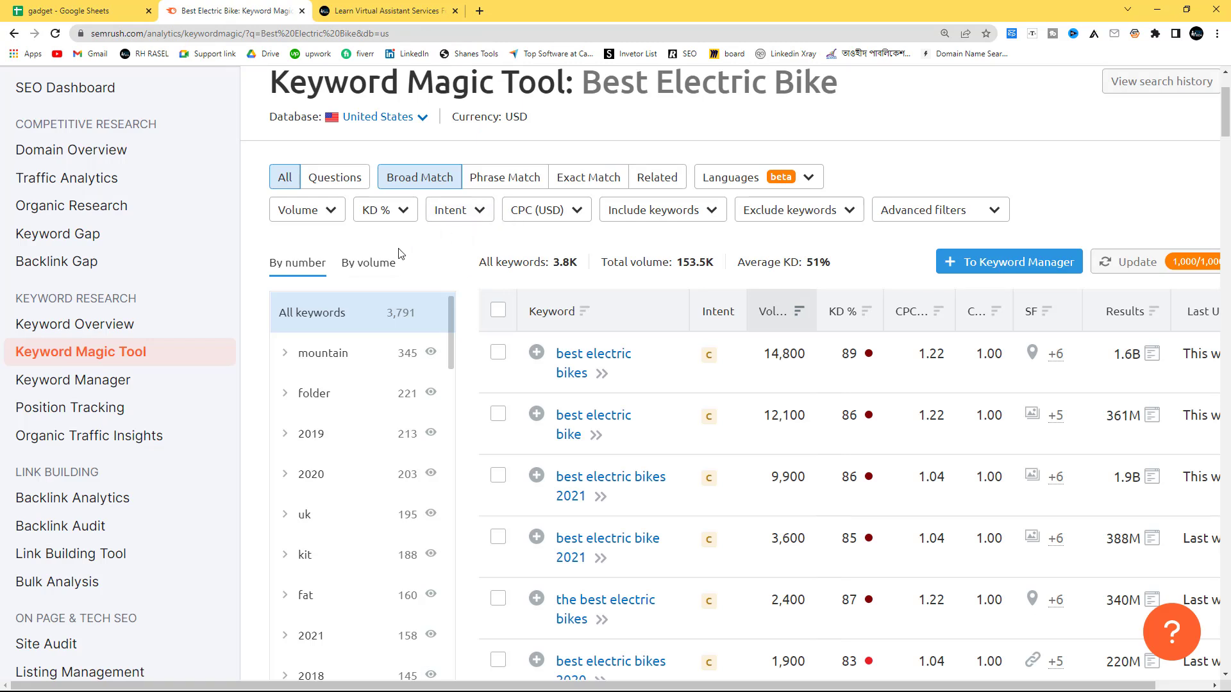
Step: Examine the difficulty levels and their percentage ranges offered by the KD % filter
scroll(399, 253, up, 2)
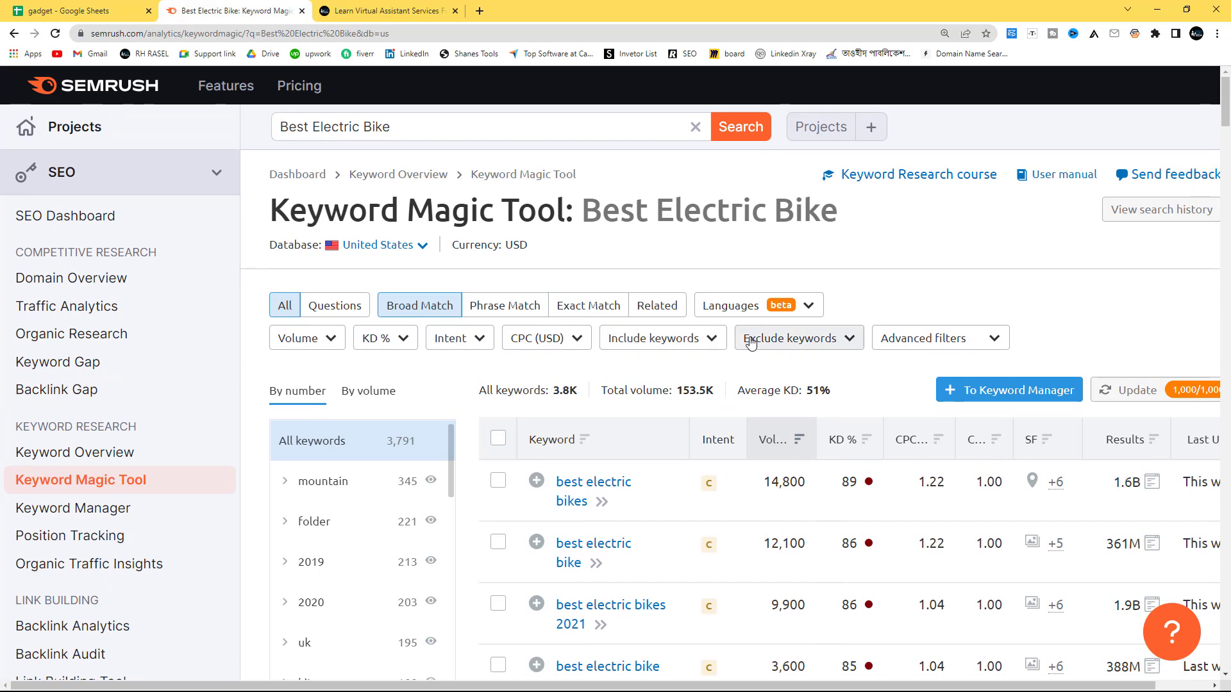
click(377, 338)
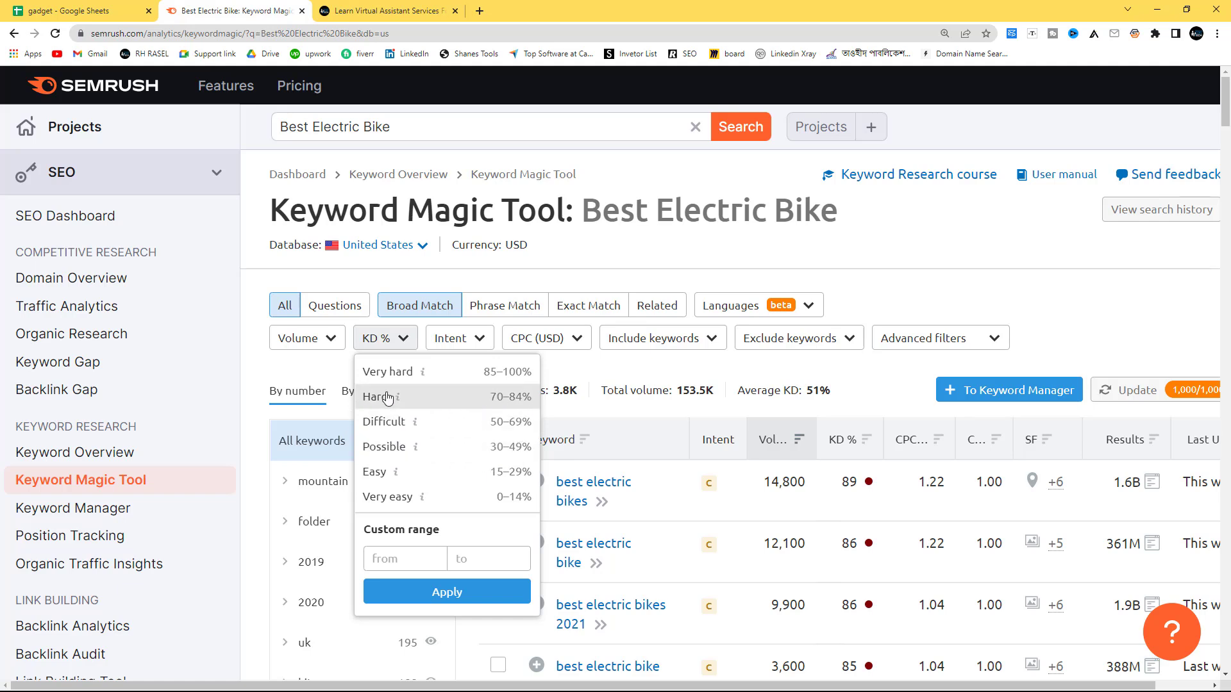
click(315, 372)
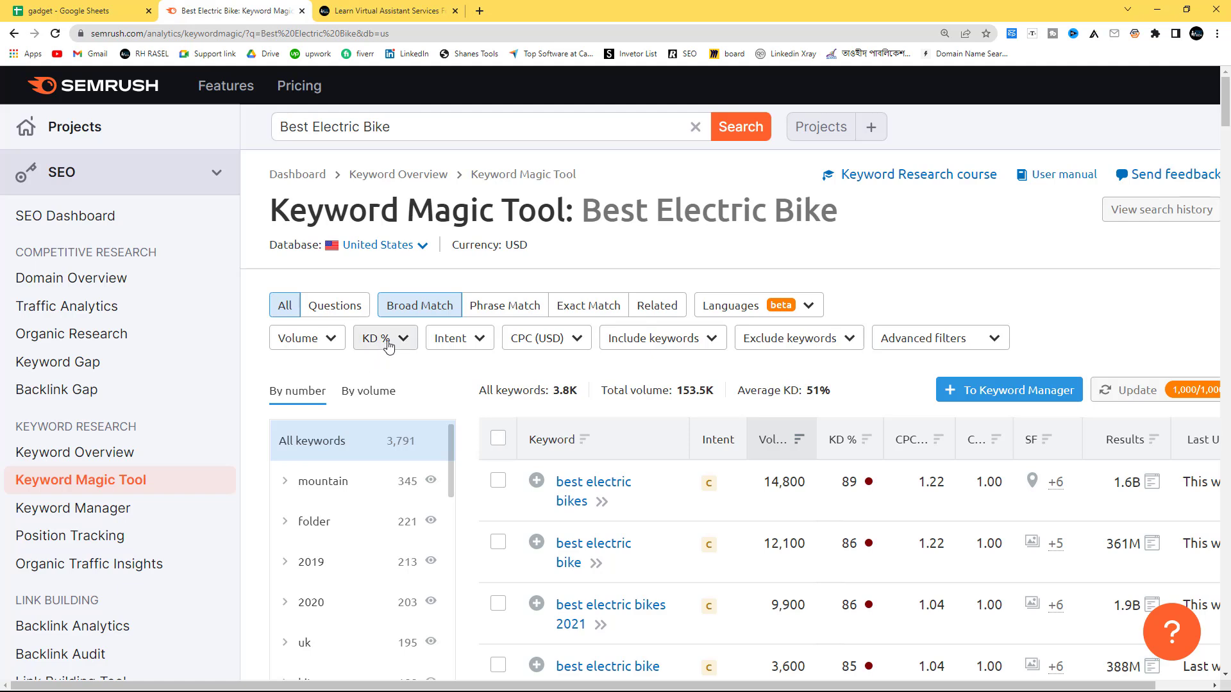
click(387, 340)
click(338, 377)
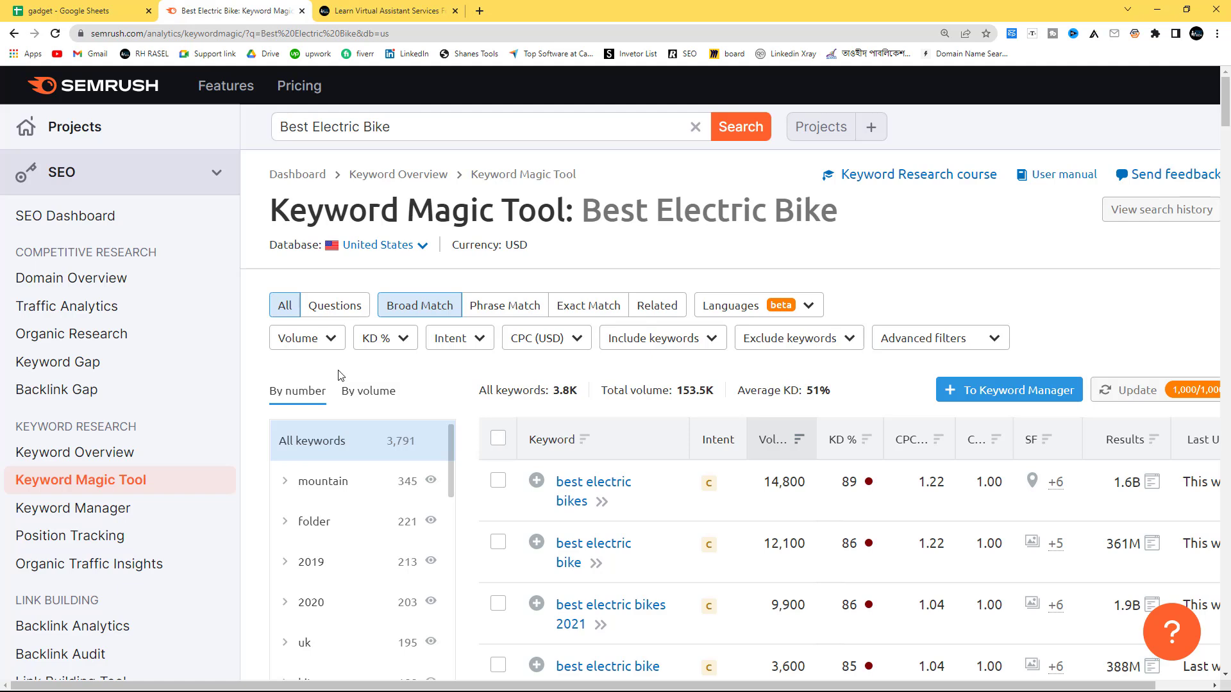
Step: Try limiting the keyword results to Very easy difficulty (0–14%) and clear the filter again
click(387, 338)
click(312, 378)
click(402, 340)
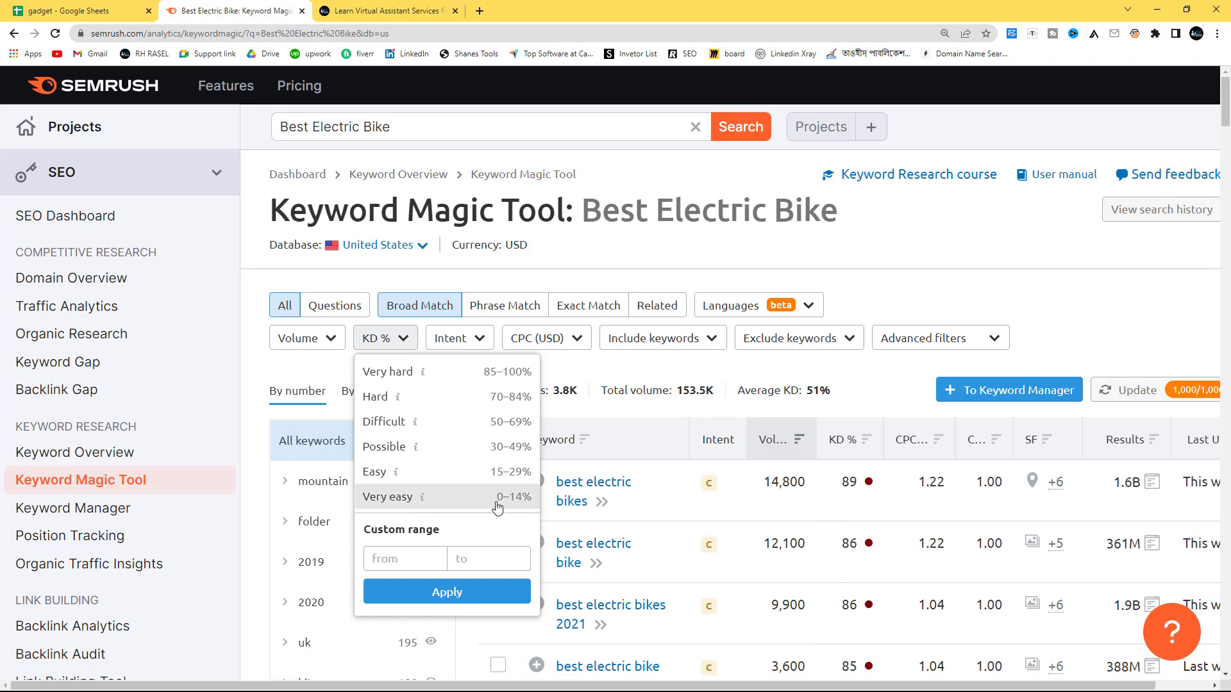
mouse_move(421, 504)
click(389, 505)
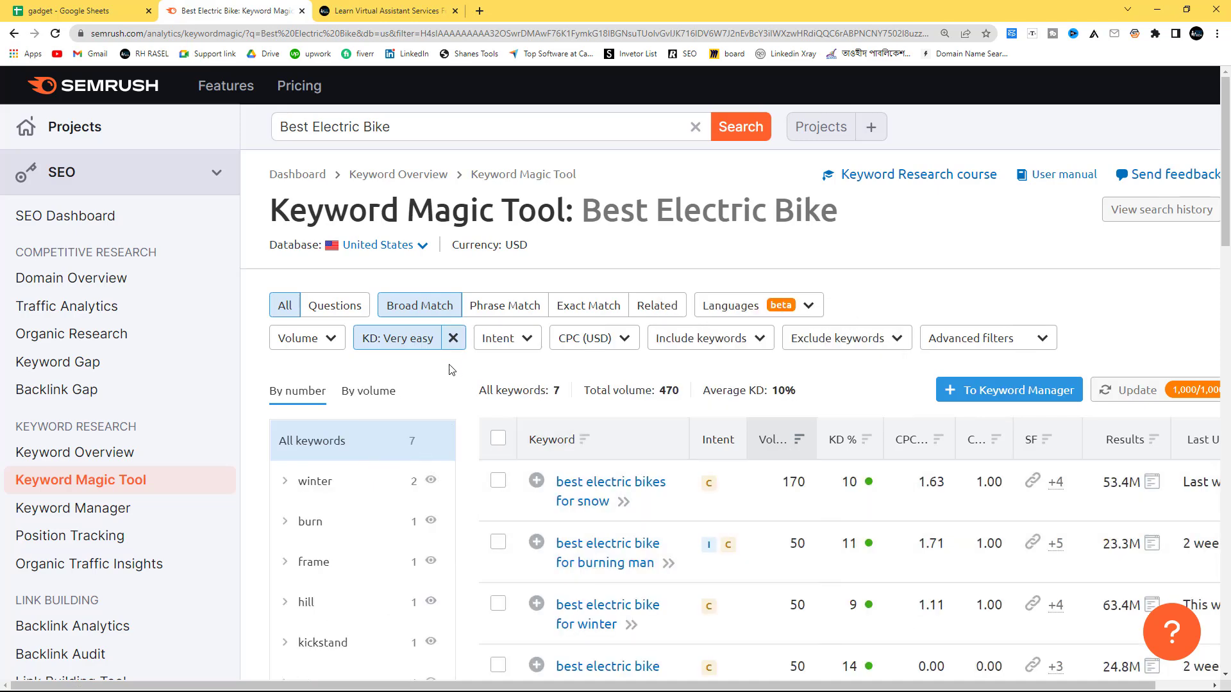
click(453, 339)
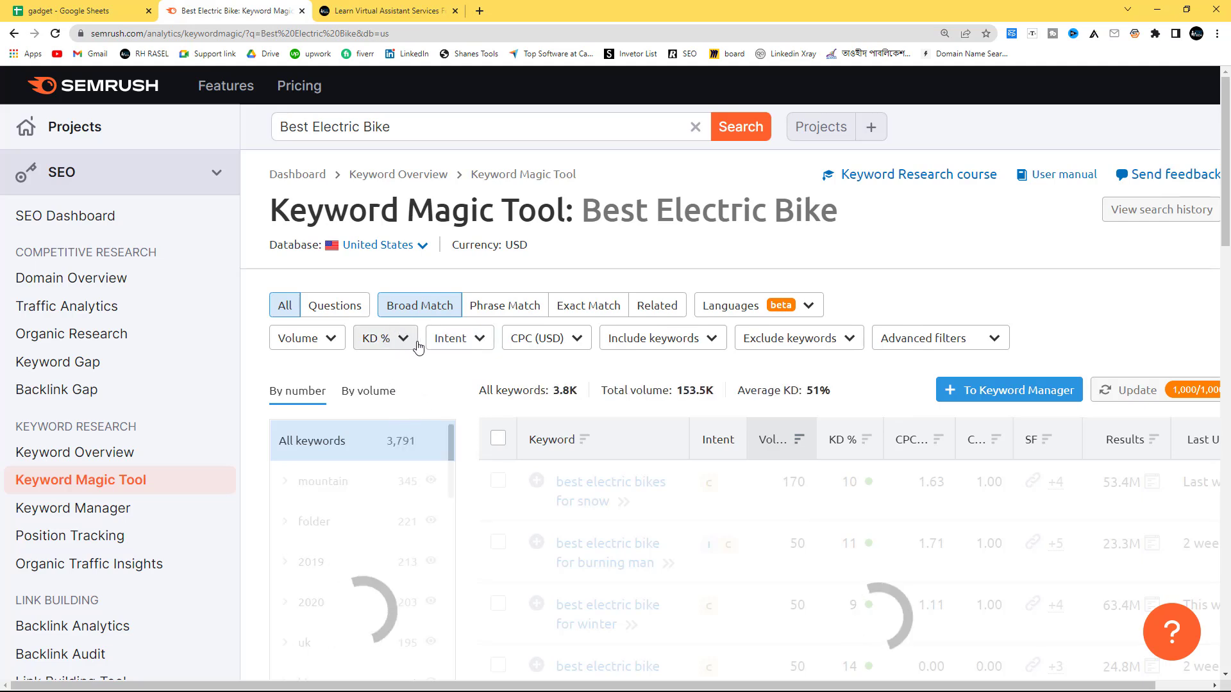
Step: Filter the keyword results to Very easy difficulty (0–14%) and review the keywords with their volume and KD
click(387, 338)
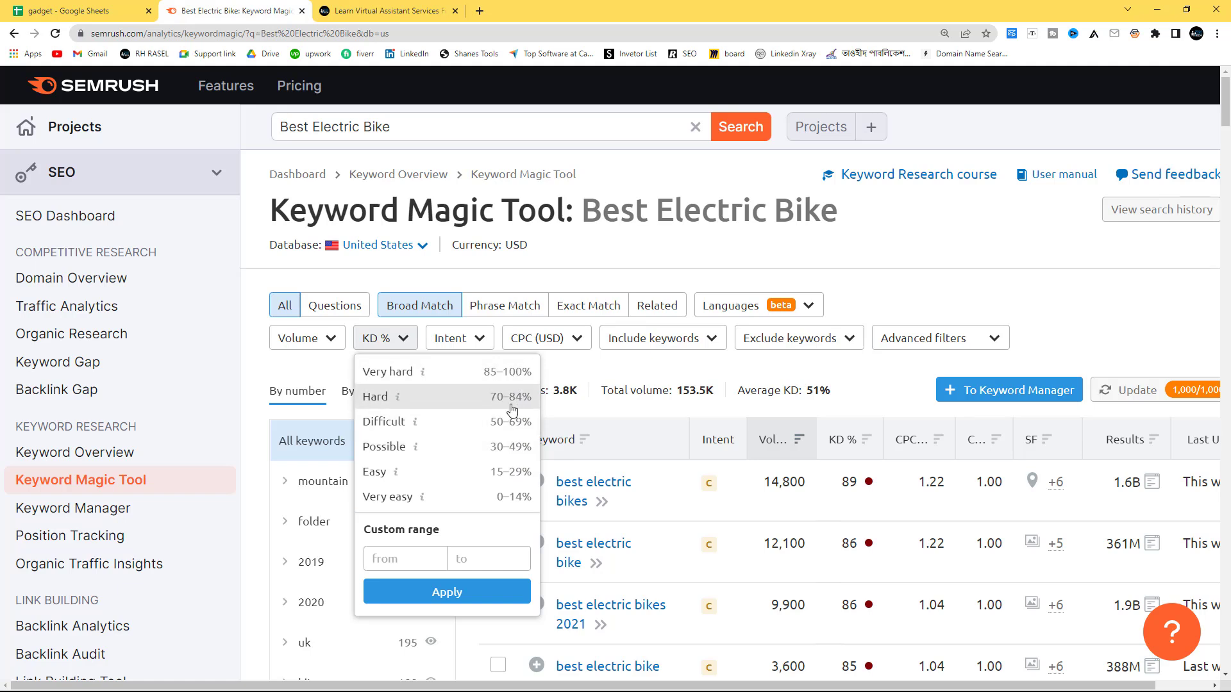
click(447, 499)
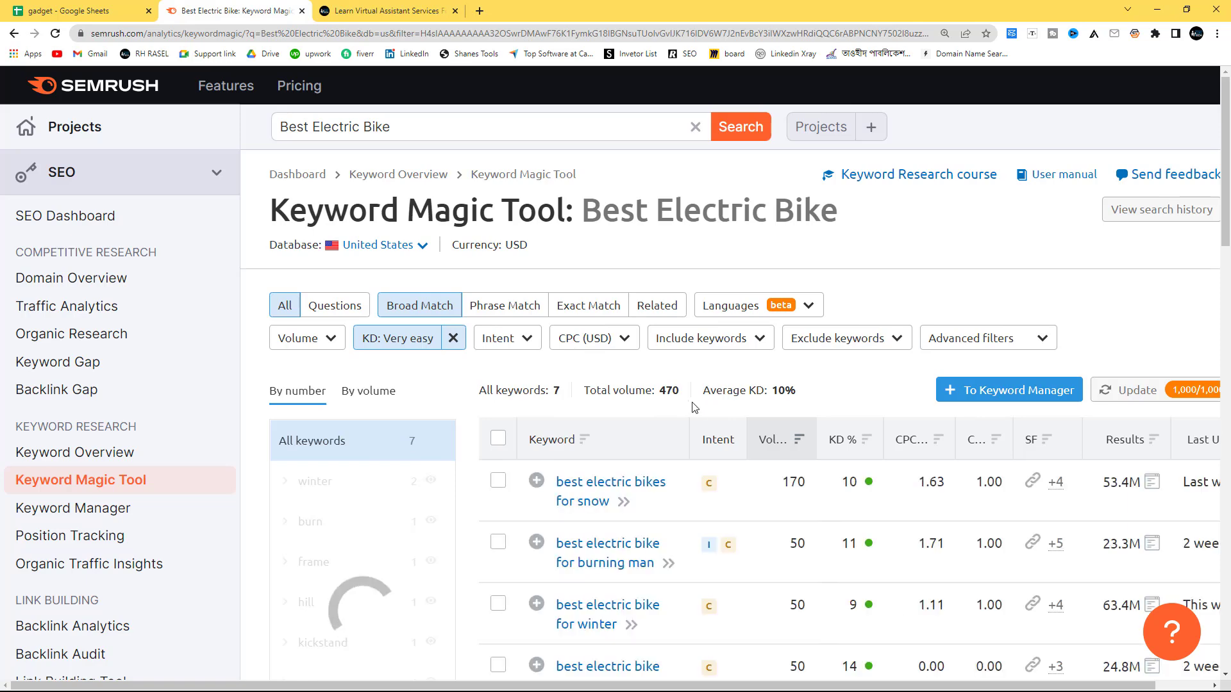
scroll(731, 399, down, 4)
mouse_move(776, 185)
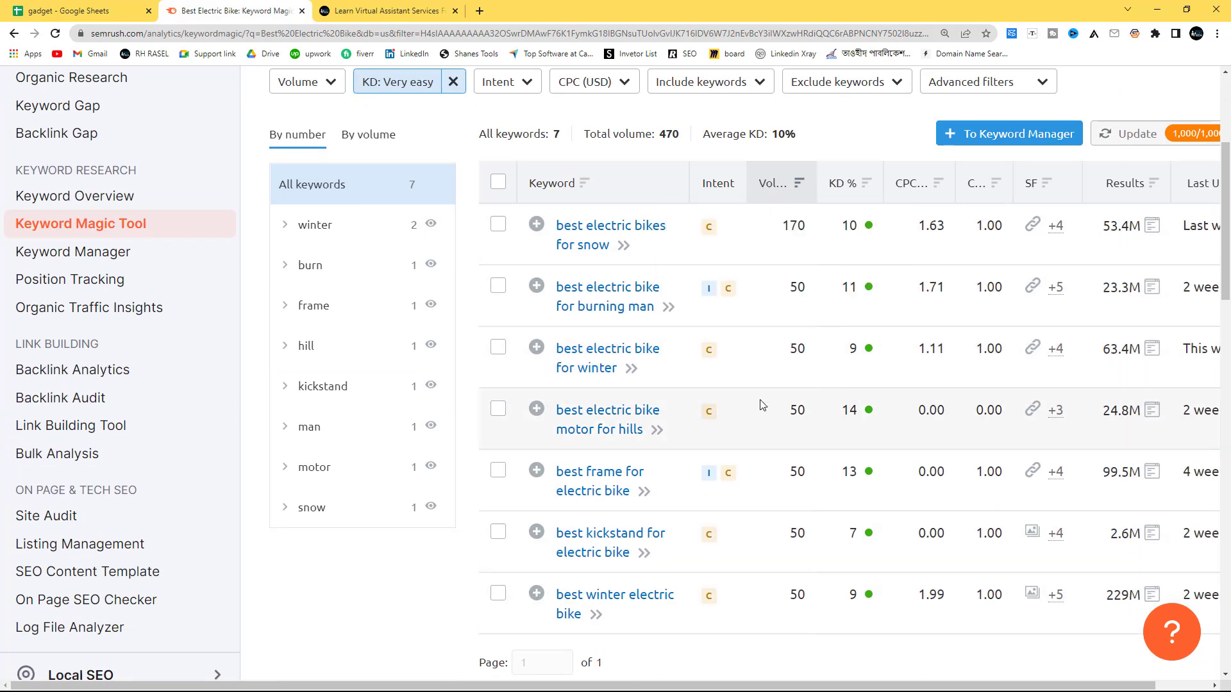
scroll(761, 394, down, 2)
scroll(761, 393, up, 2)
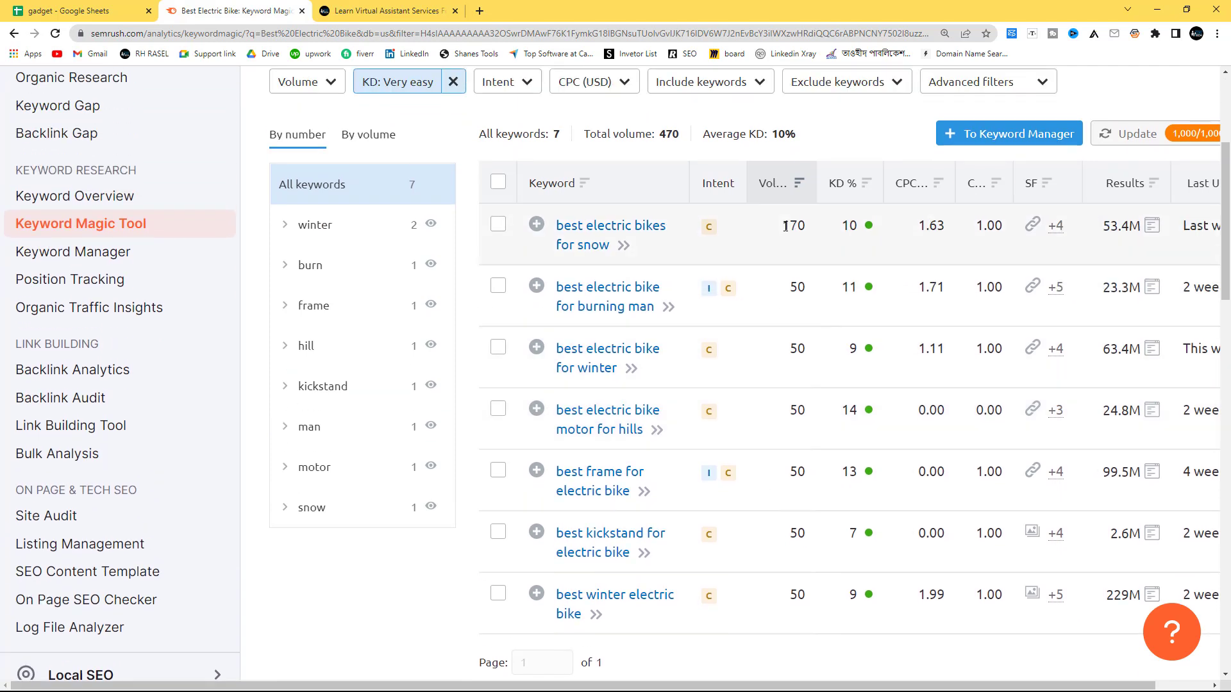
scroll(819, 232, up, 1)
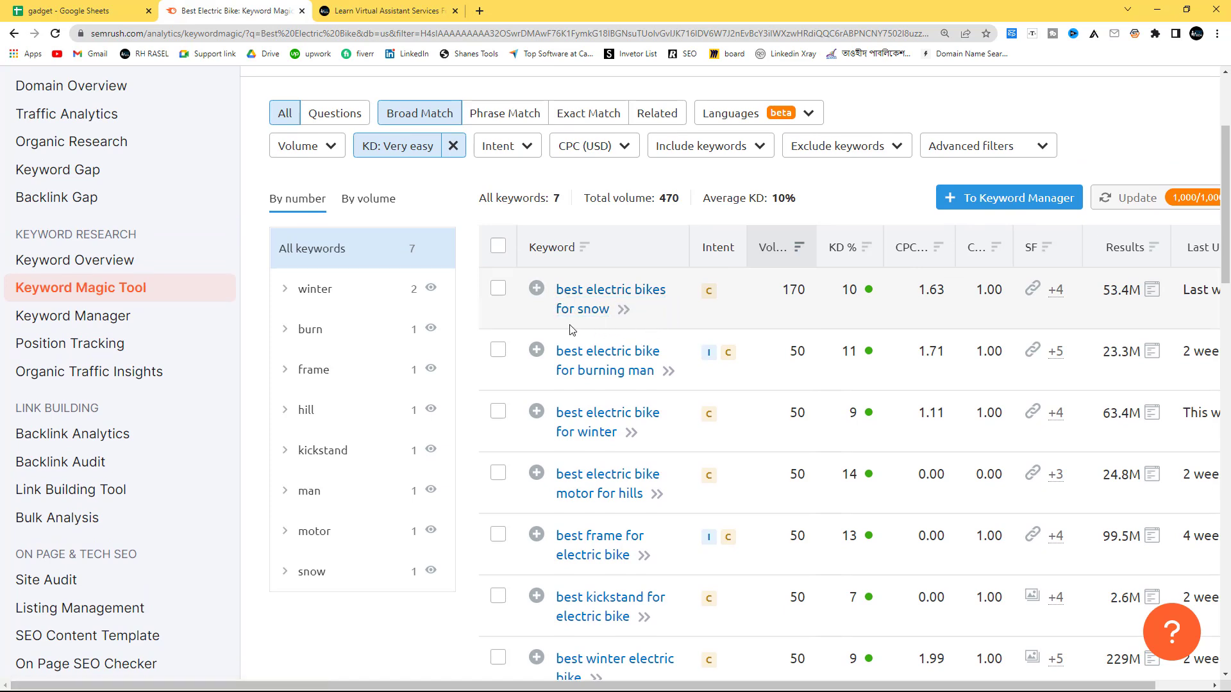
click(537, 289)
click(555, 291)
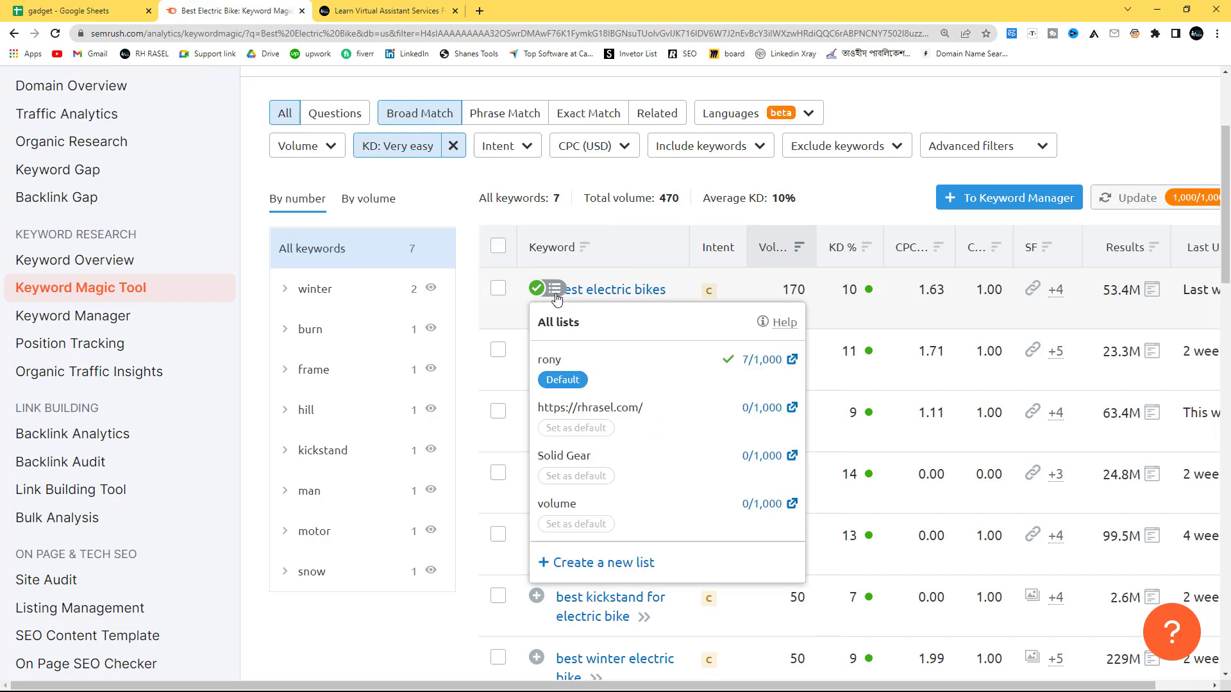
click(575, 431)
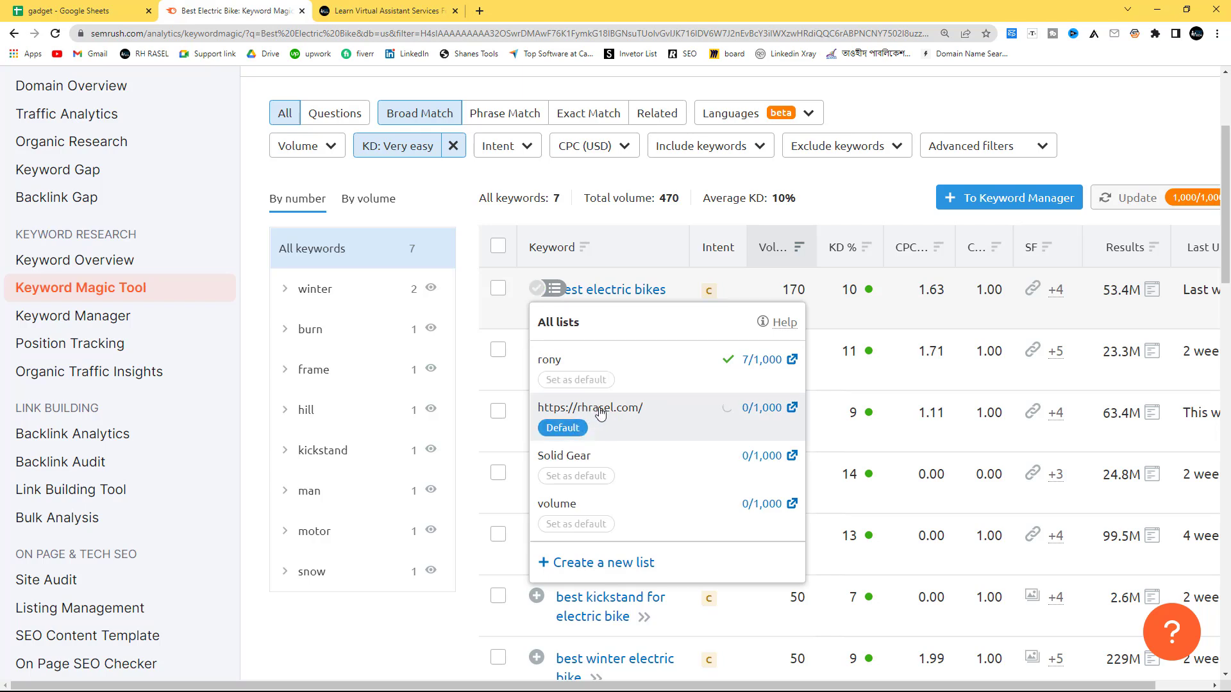
click(693, 364)
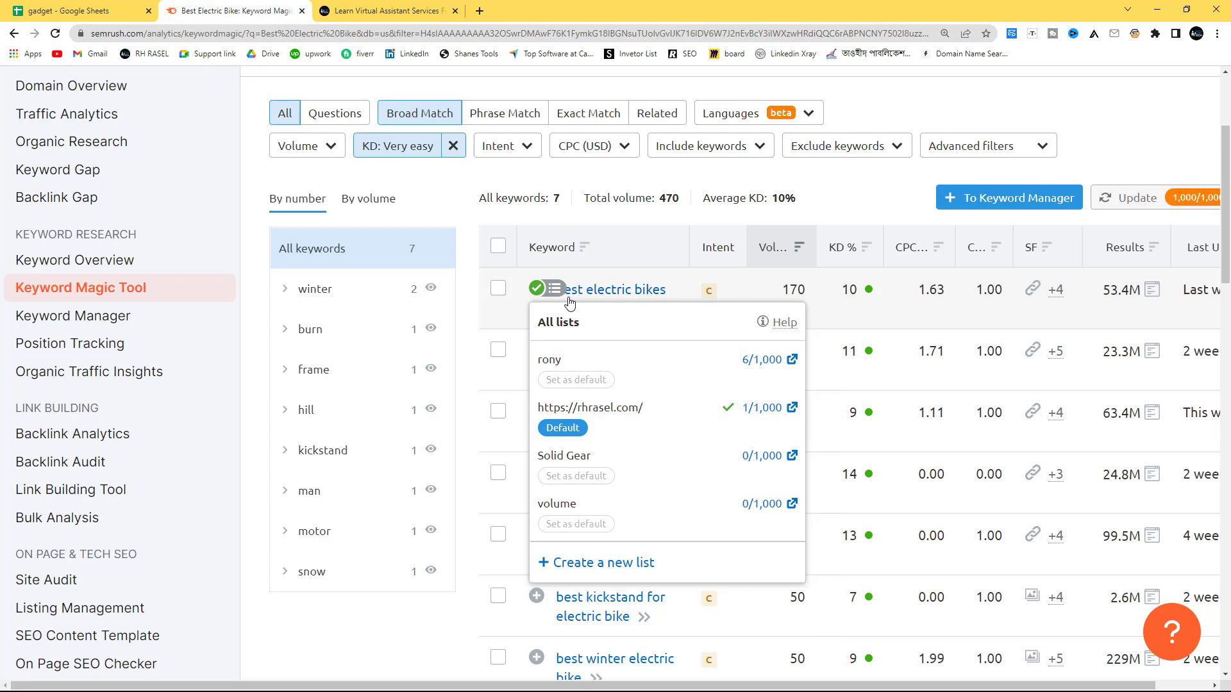
click(501, 312)
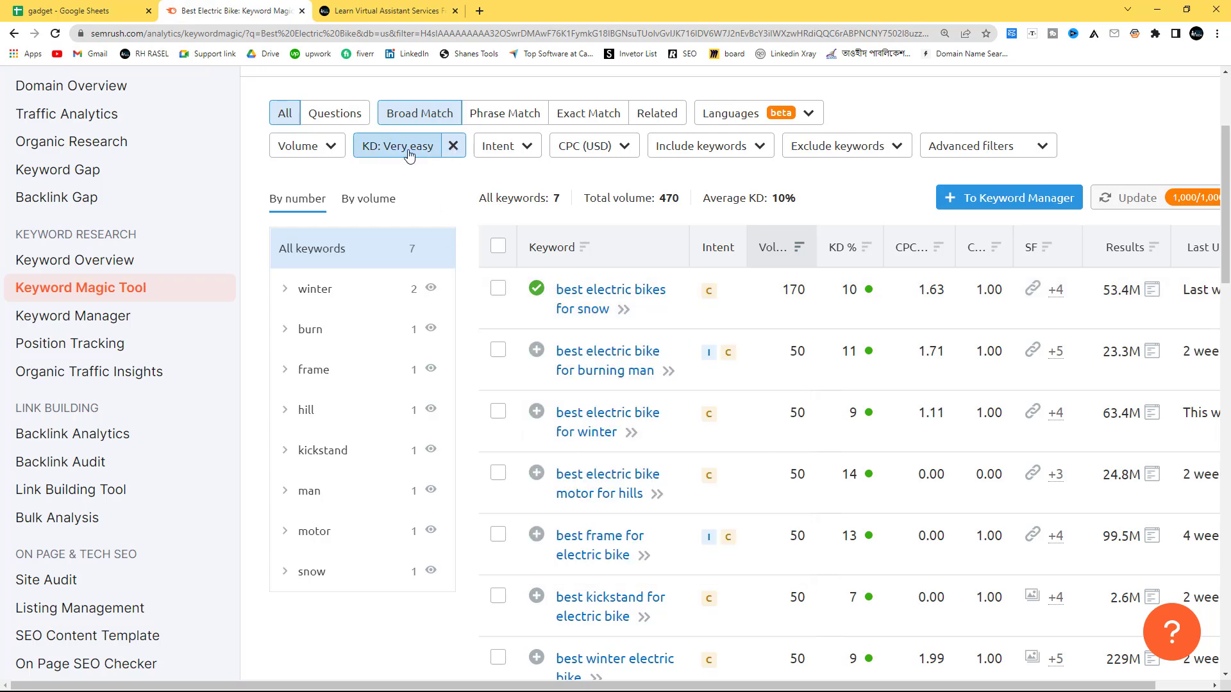
Step: Replace the Very easy filter with Easy difficulty (15–29%) and look through the keywords and their volumes
click(453, 145)
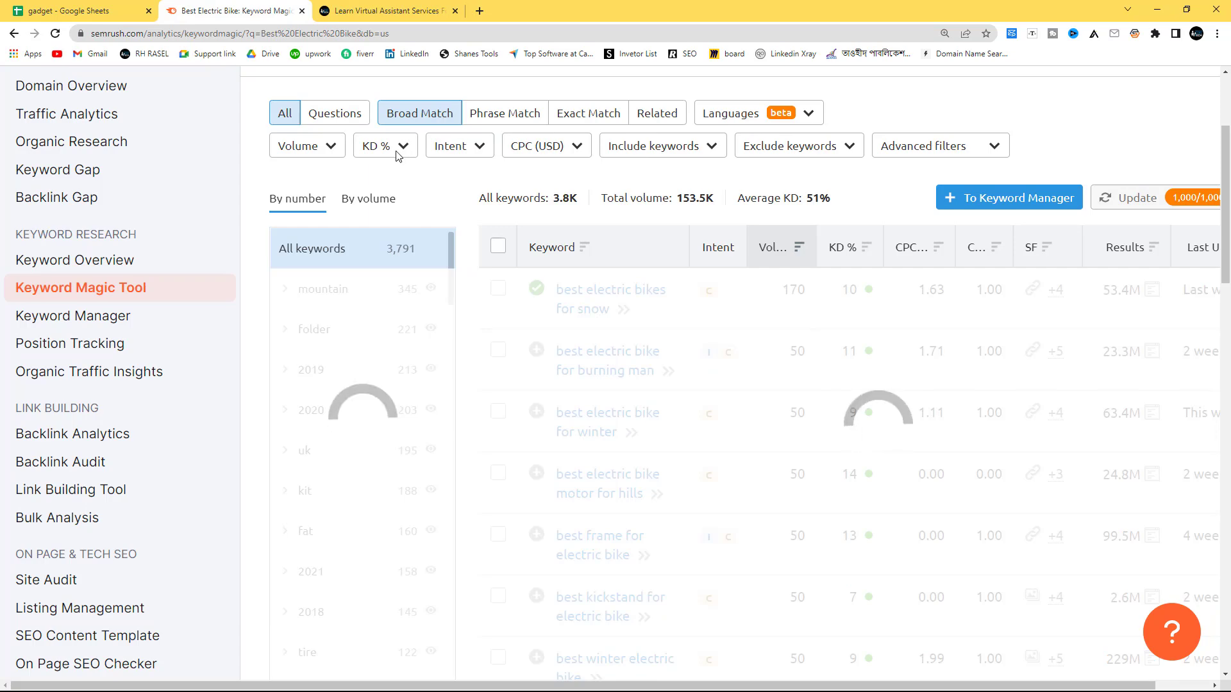
click(420, 157)
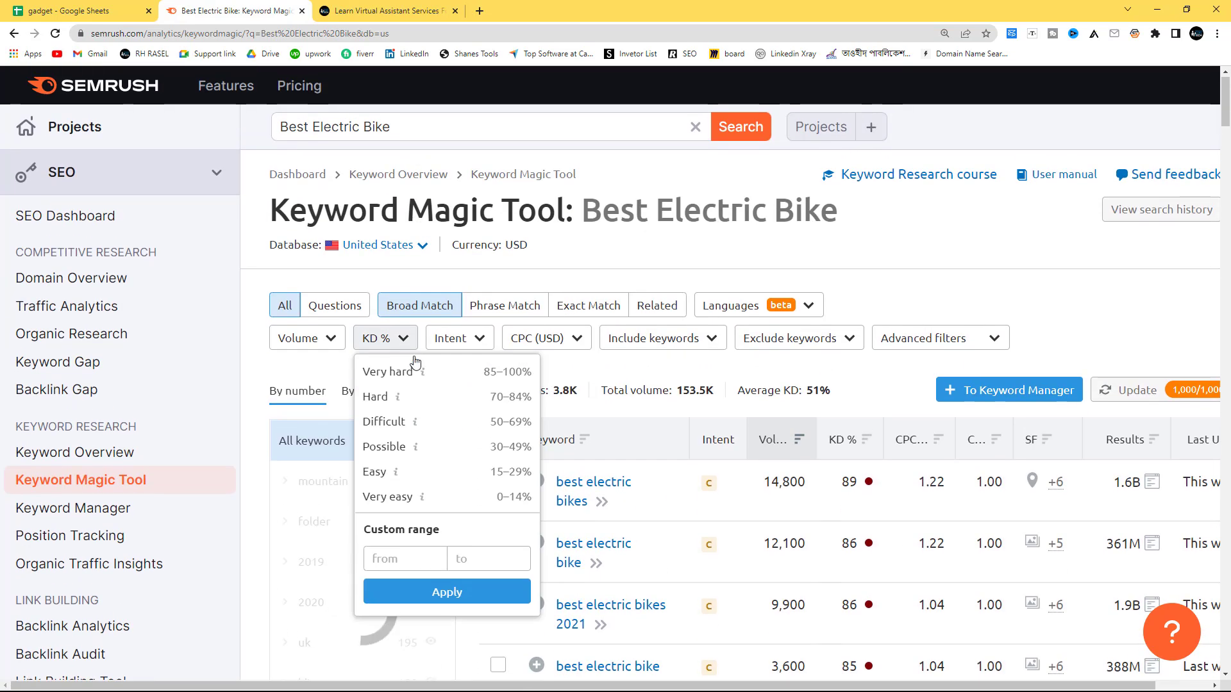
click(384, 474)
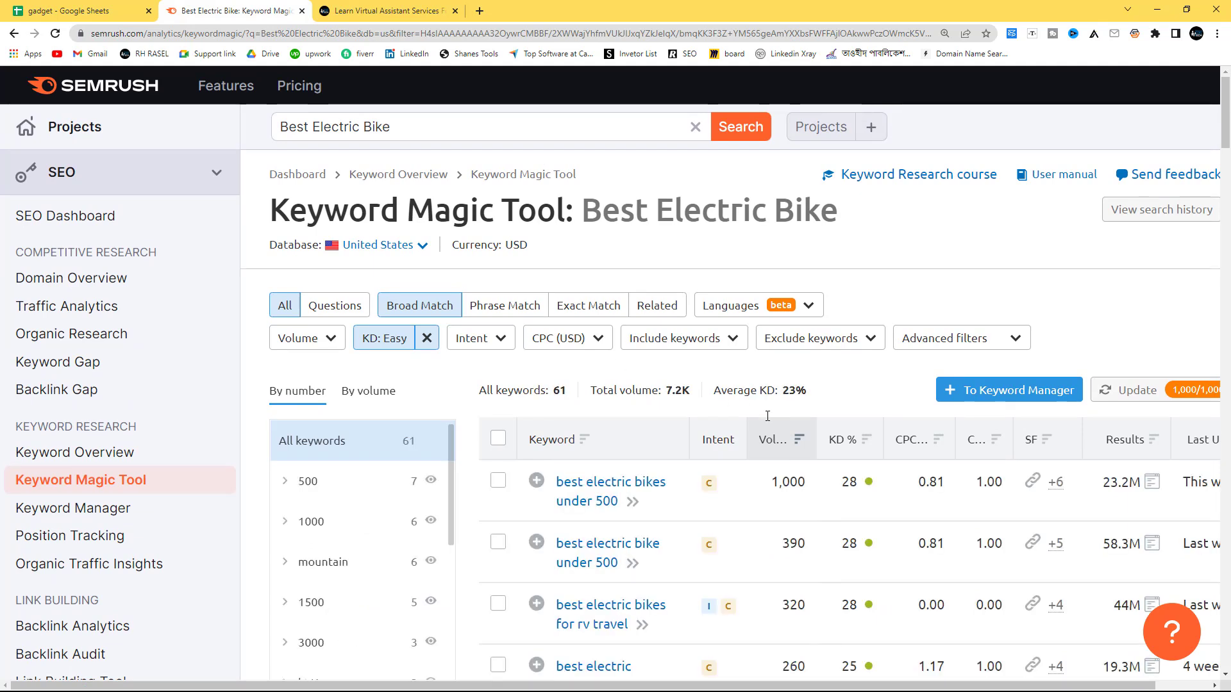
scroll(767, 416, down, 3)
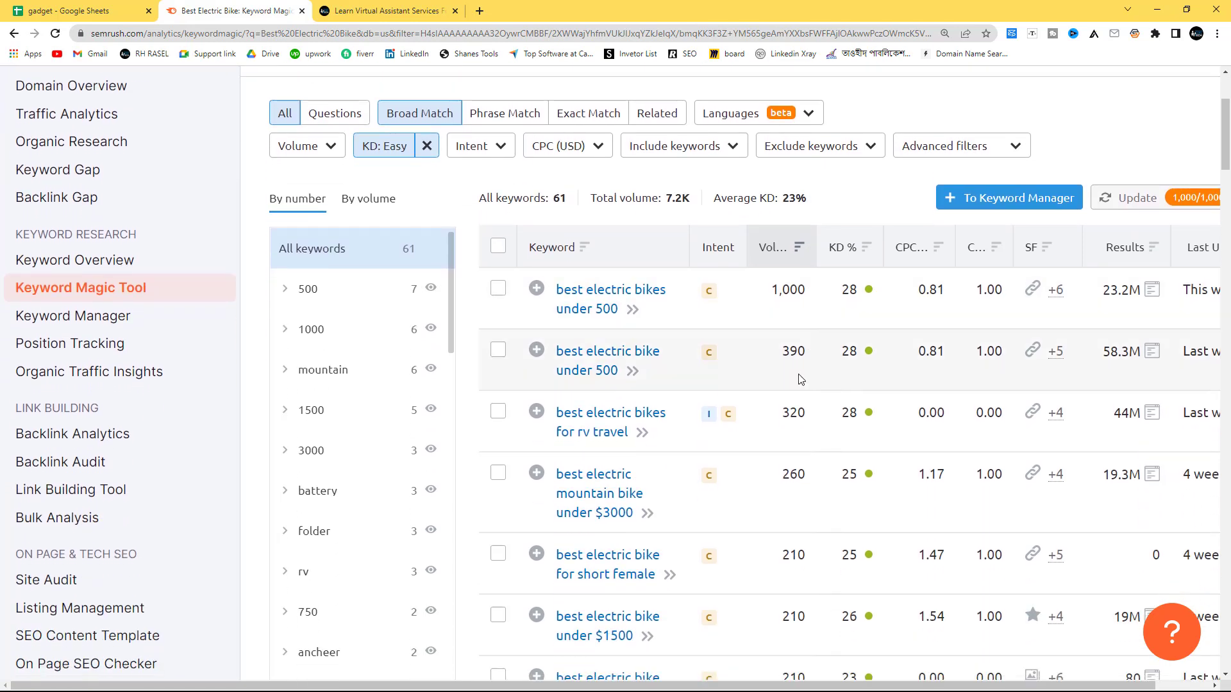
scroll(833, 596, down, 6)
scroll(814, 606, down, 2)
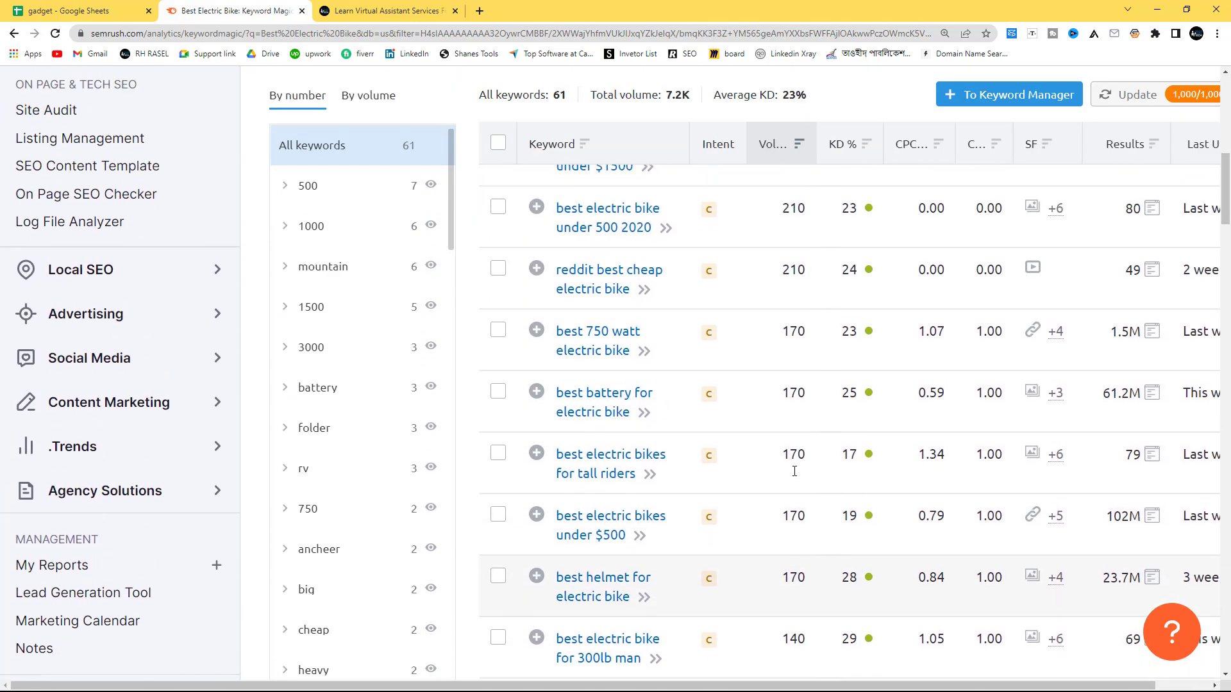
scroll(794, 471, up, 10)
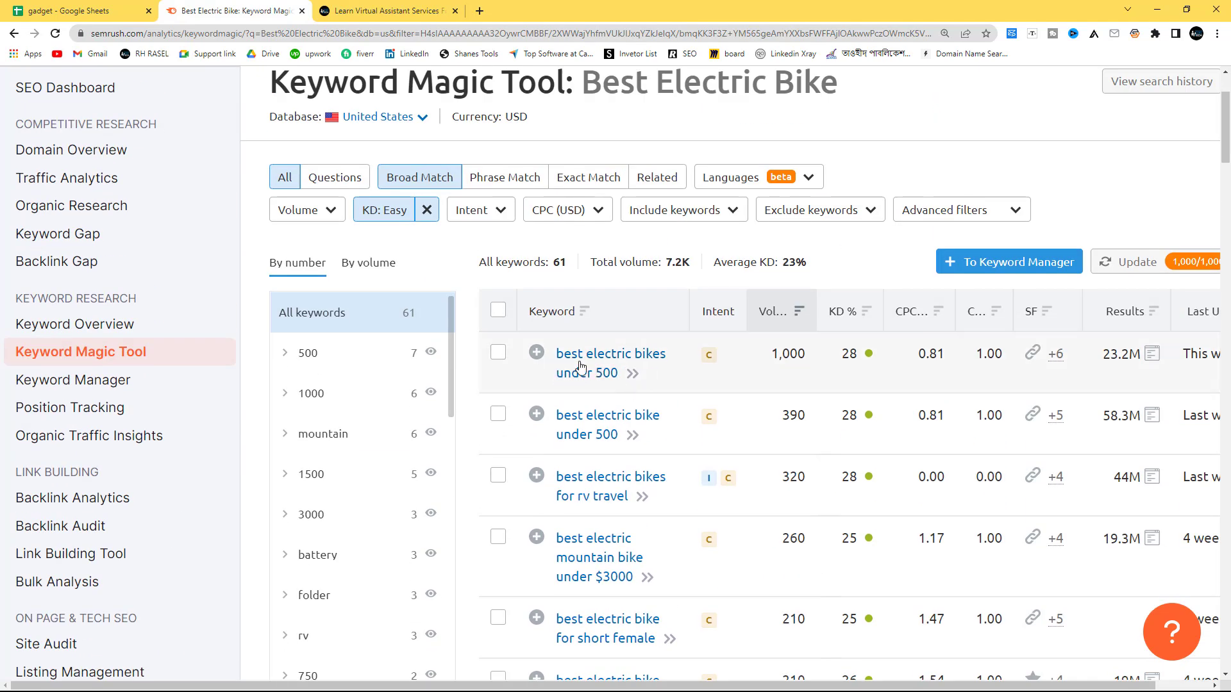
Step: Add "best electric bikes under 500", "best electric bikes for rv travel", "best electric mountain bike under $3000" and "best electric bike for short female" to the list
click(539, 355)
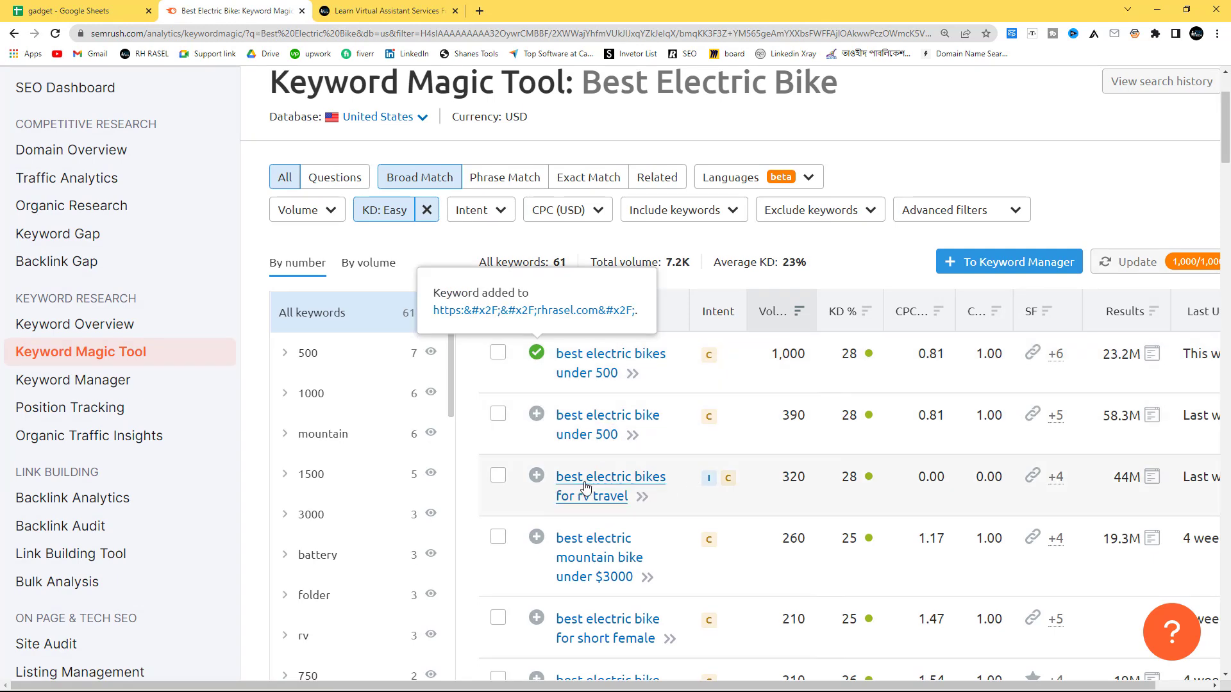
click(538, 478)
scroll(662, 489, down, 2)
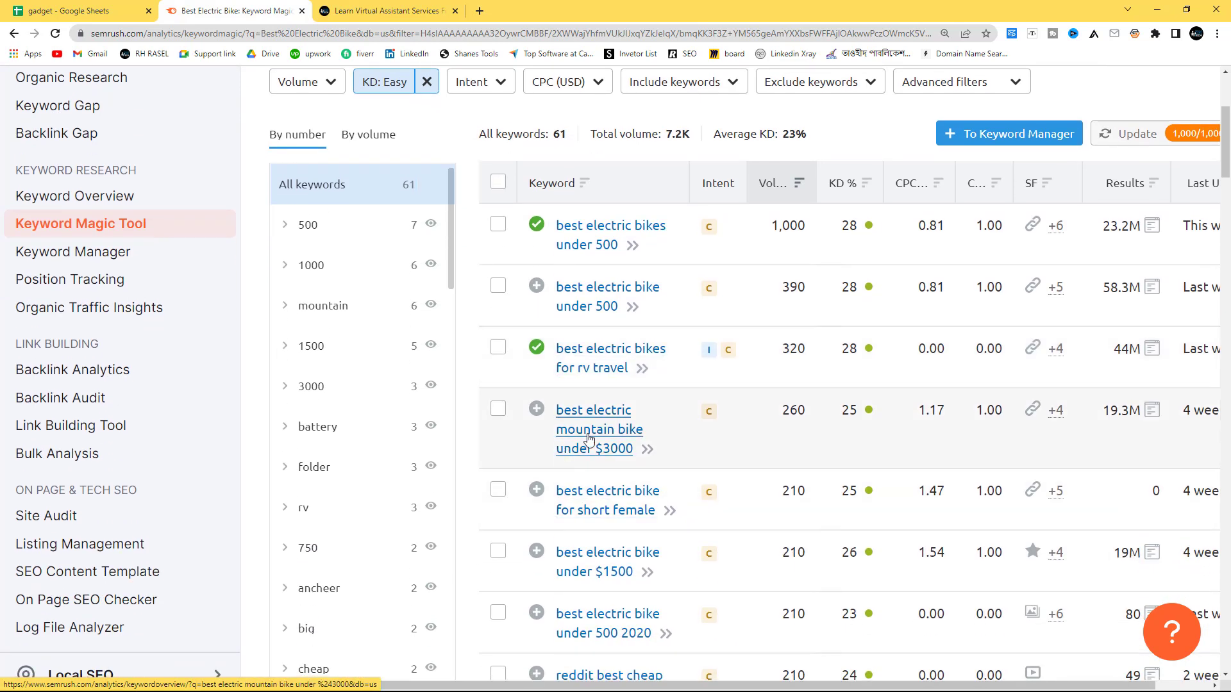
click(536, 409)
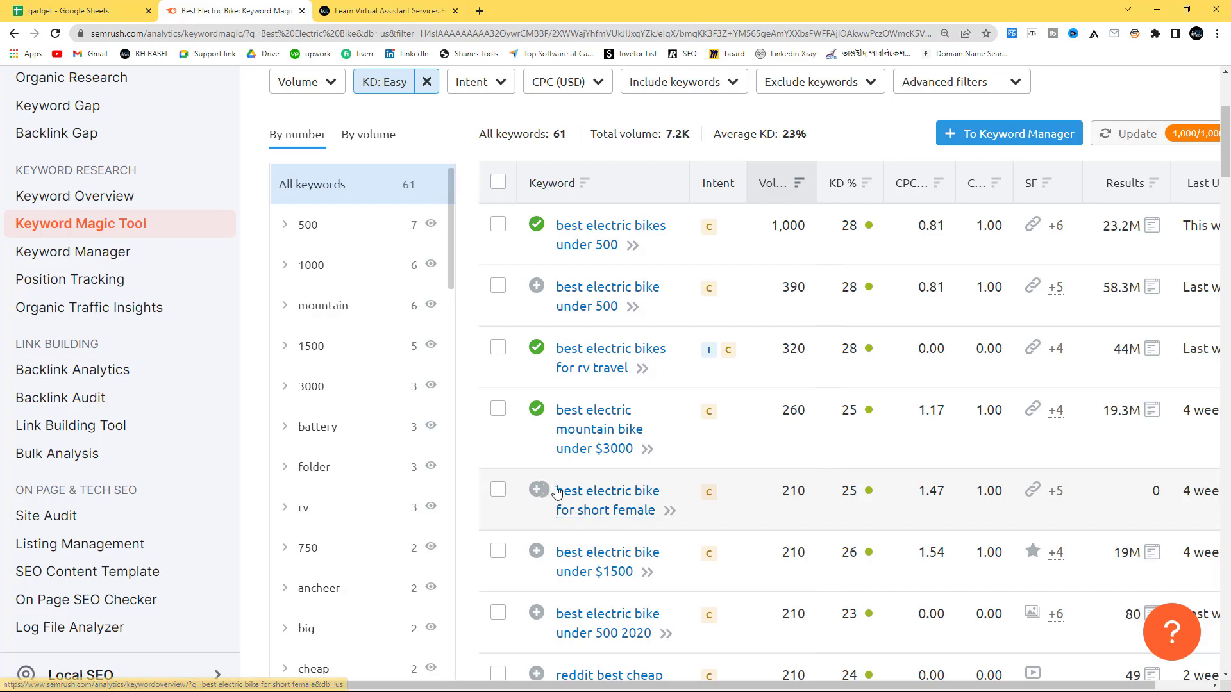
click(536, 489)
scroll(713, 531, down, 3)
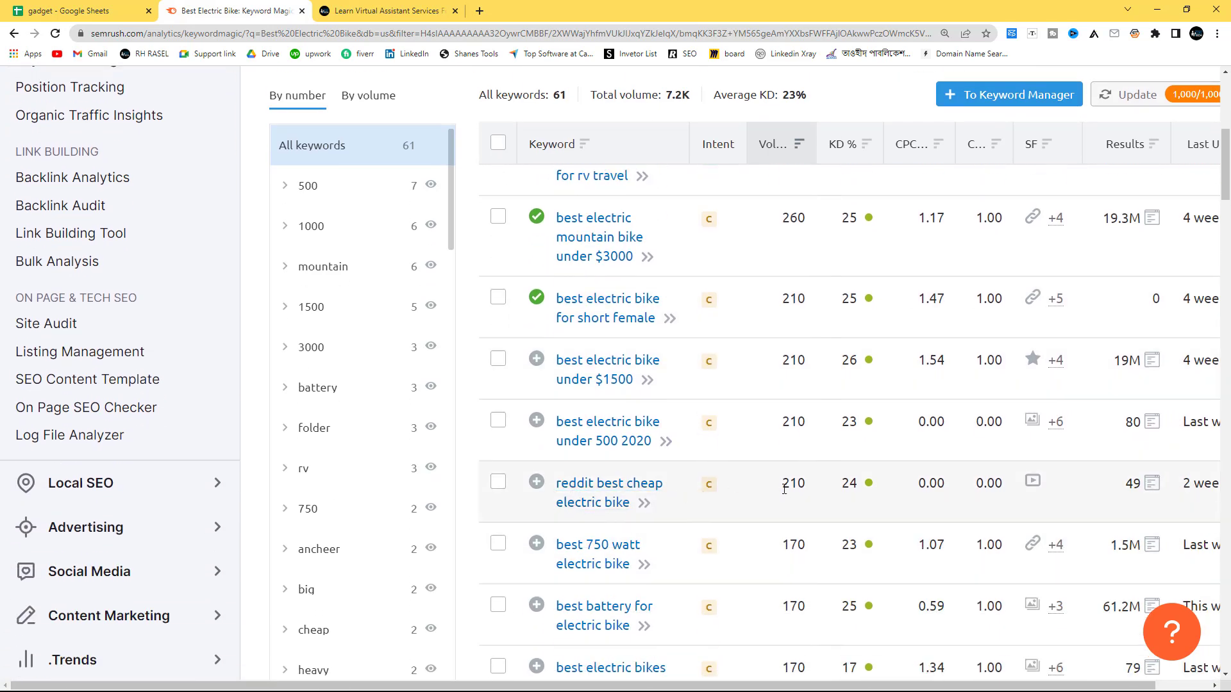
scroll(795, 507, down, 1)
scroll(647, 510, down, 1)
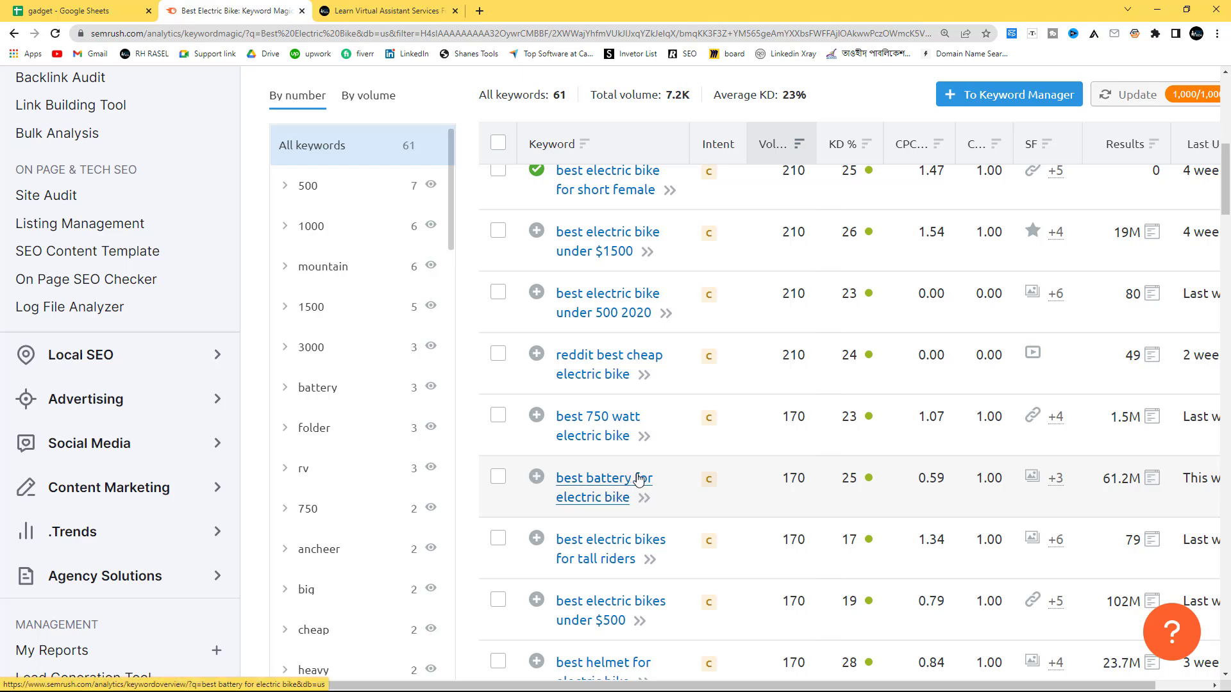
scroll(641, 479, down, 2)
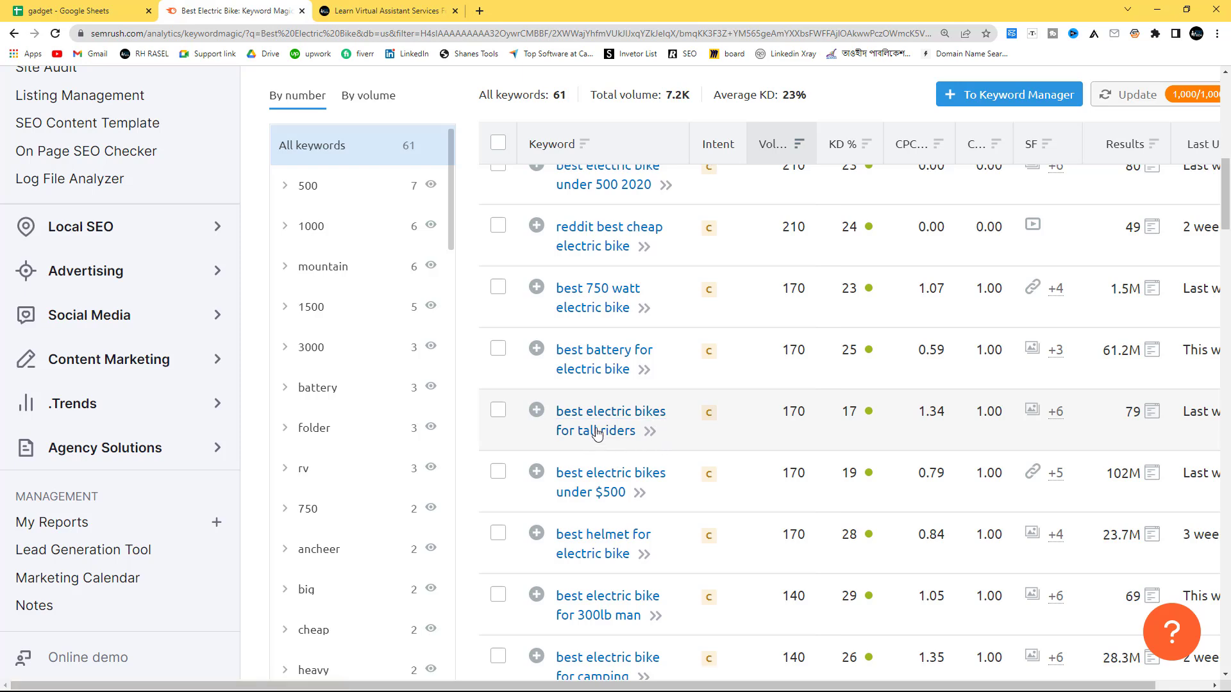
click(541, 413)
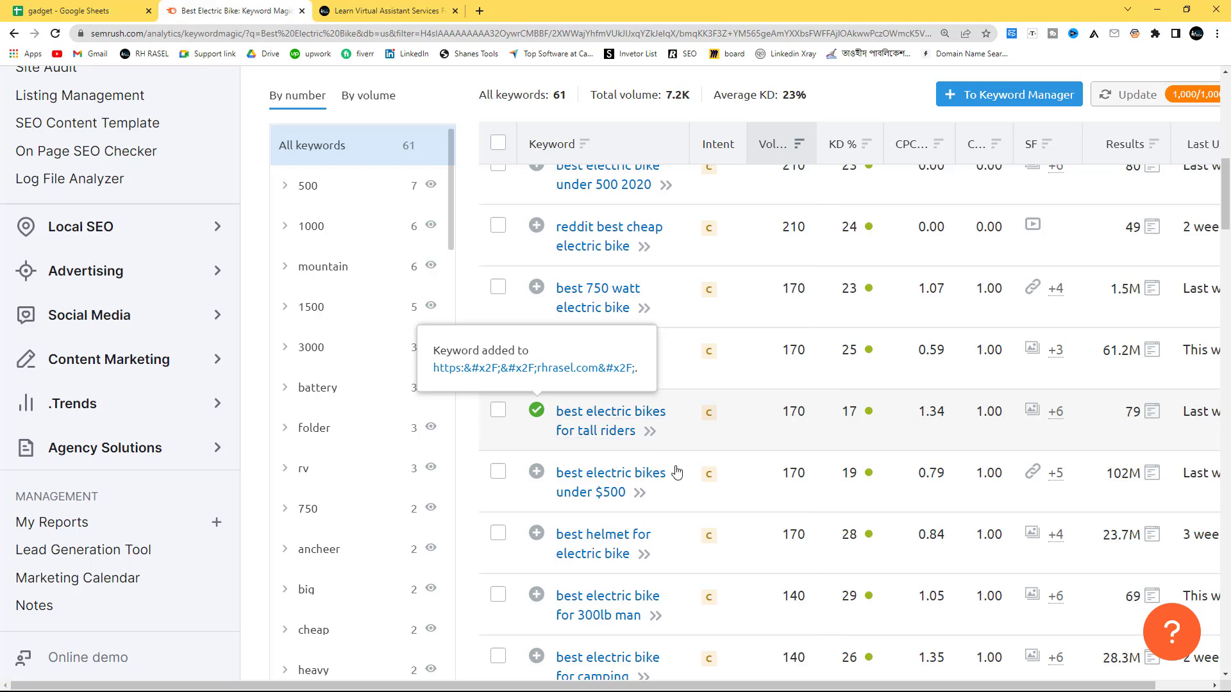
scroll(618, 428, down, 2)
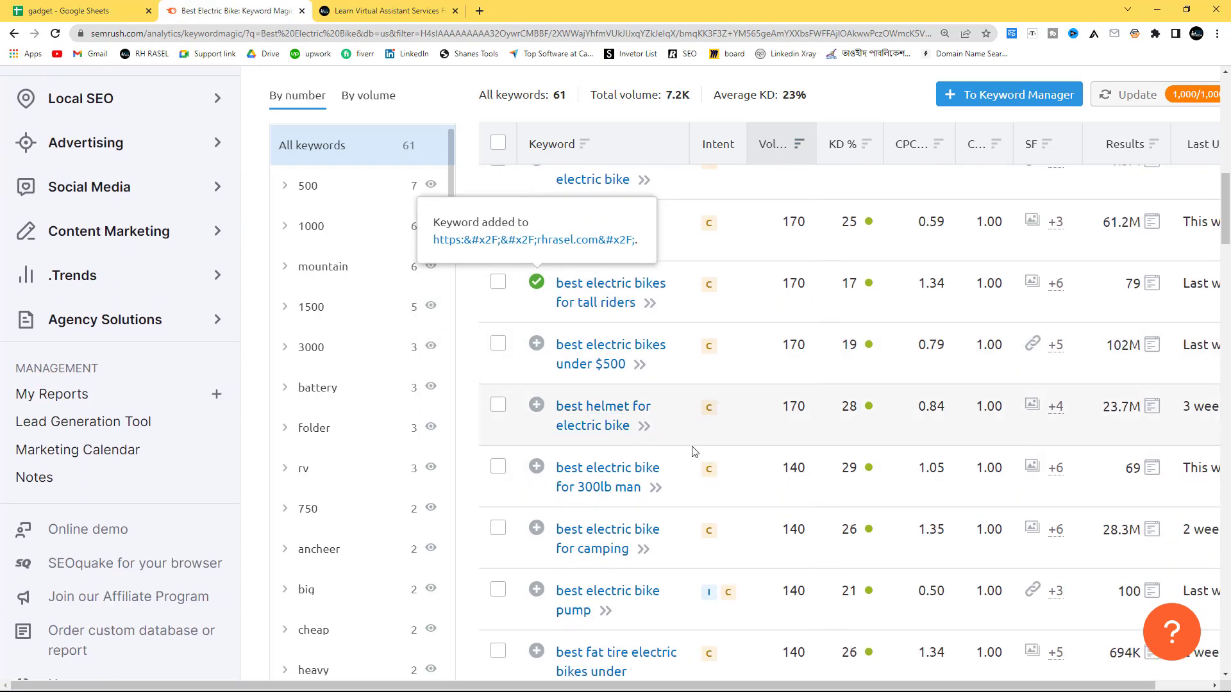
scroll(641, 442, down, 2)
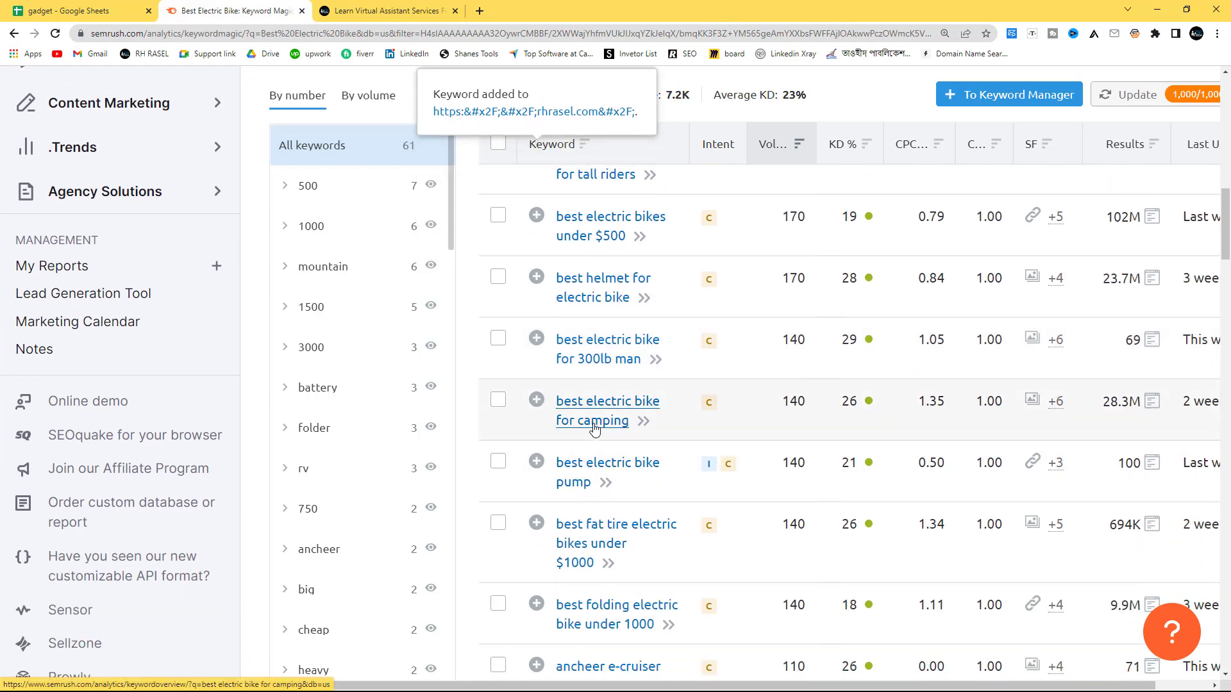
click(536, 400)
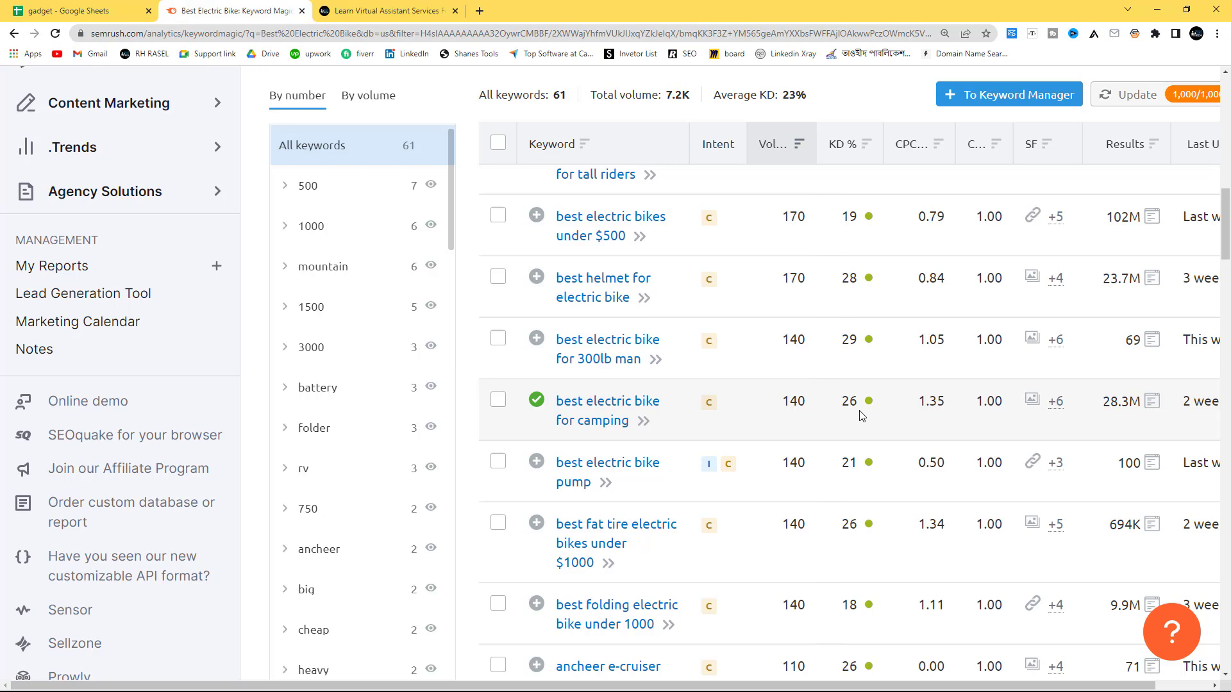
Step: Replace the Easy filter with Possible keyword difficulty (30–49%) for the Best Electric Bike results
mouse_move(853, 411)
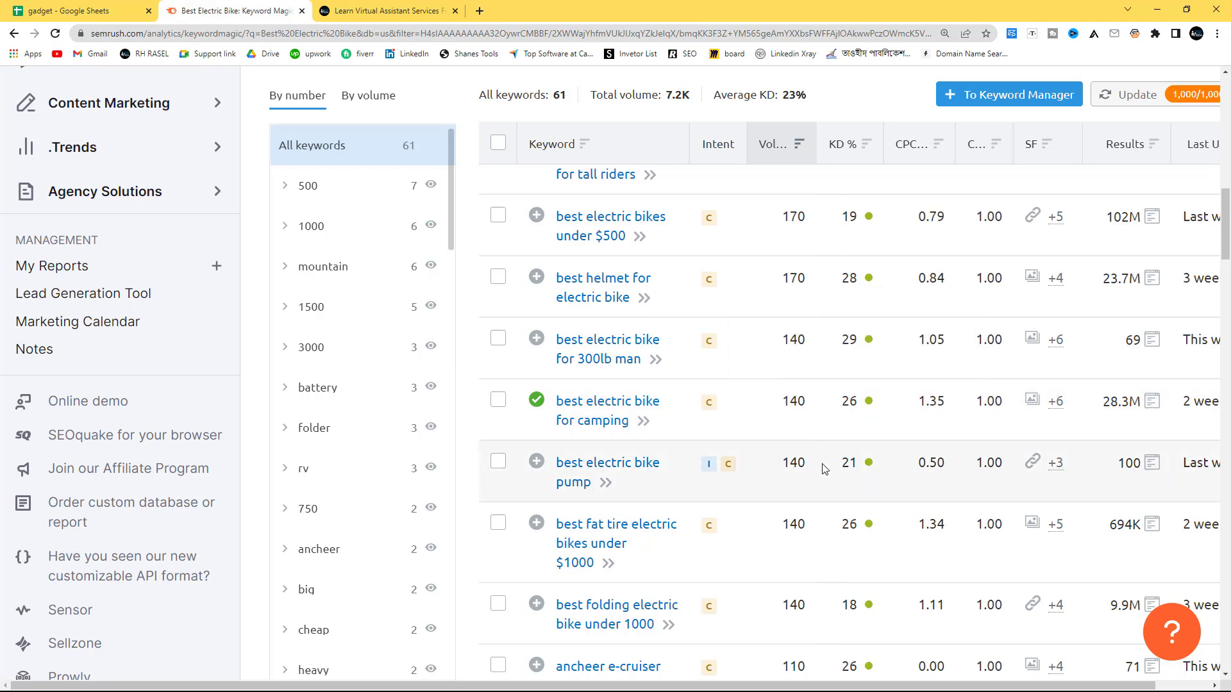
scroll(782, 449, down, 1)
scroll(764, 440, up, 7)
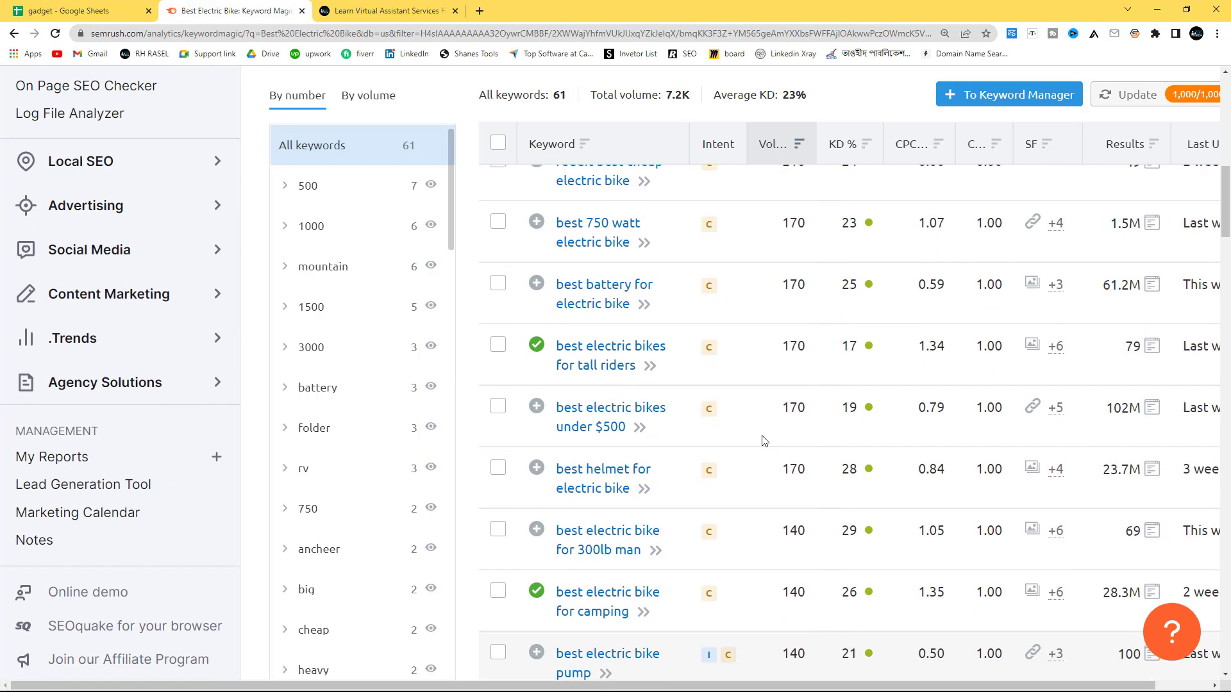
scroll(758, 439, up, 6)
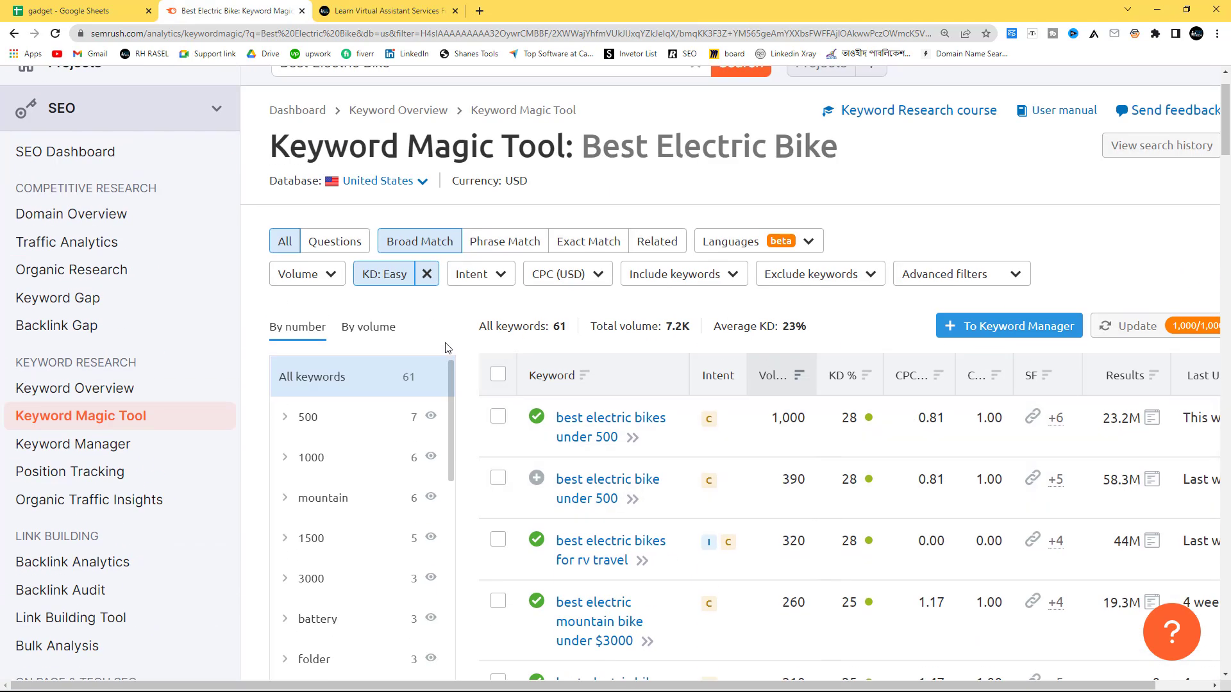
click(426, 273)
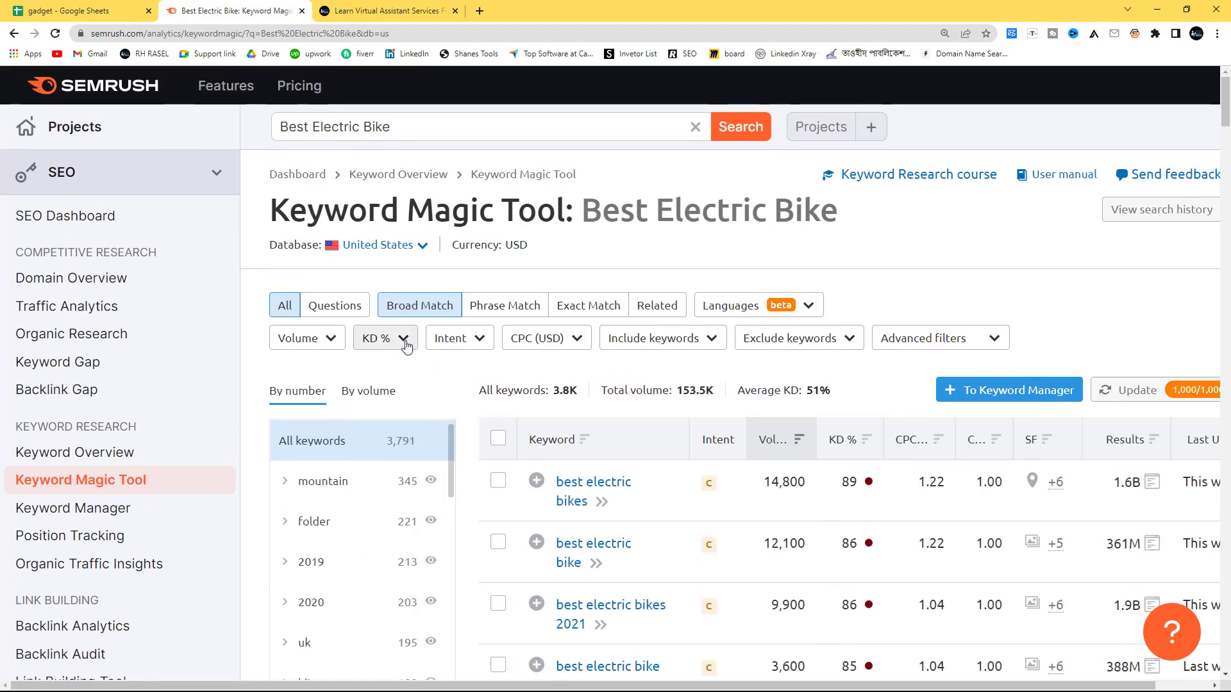
click(404, 340)
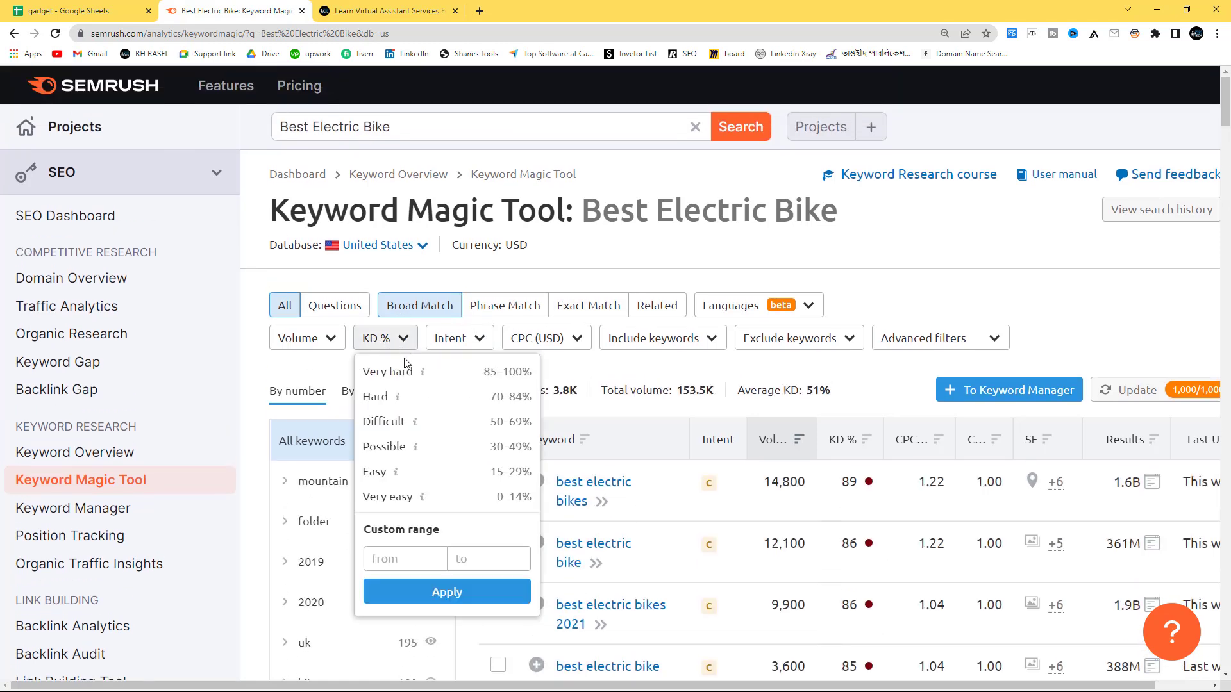
click(413, 453)
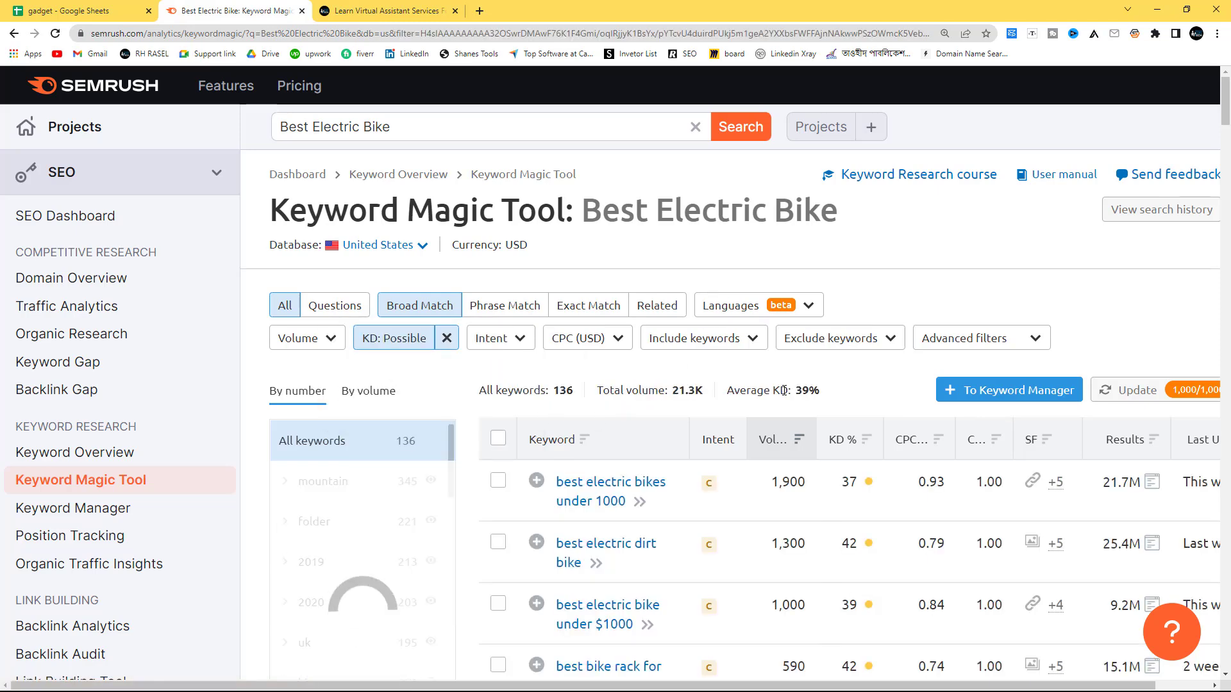
scroll(769, 449, down, 2)
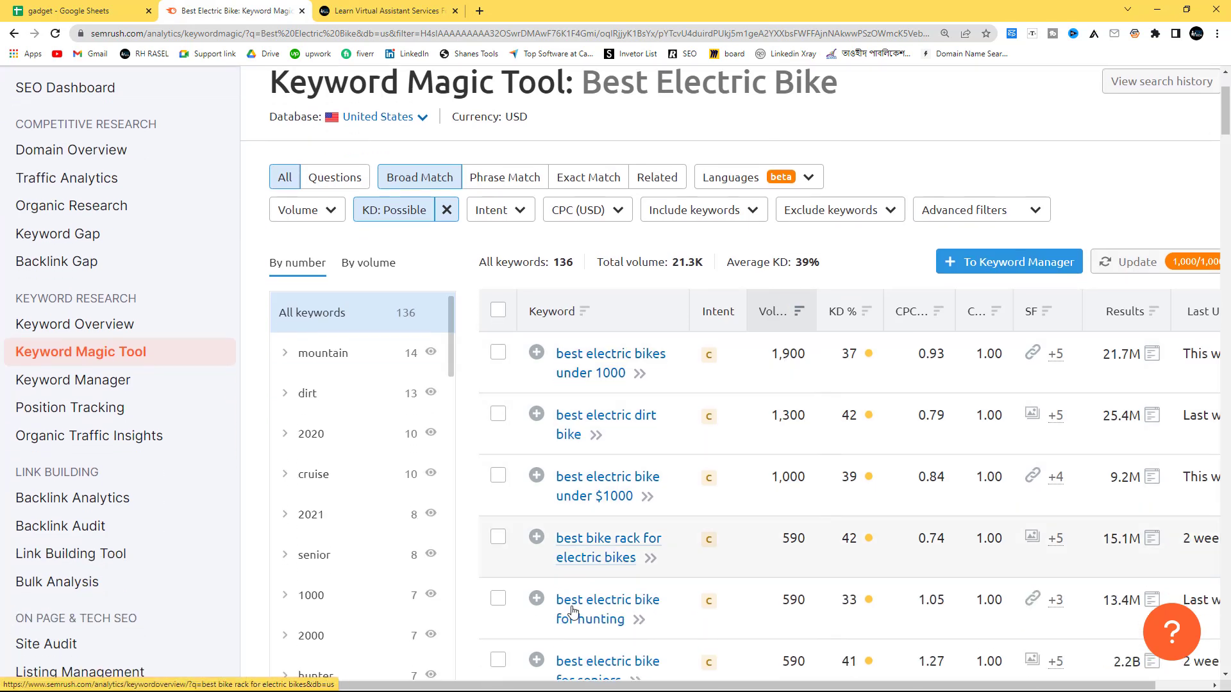
scroll(807, 462, down, 2)
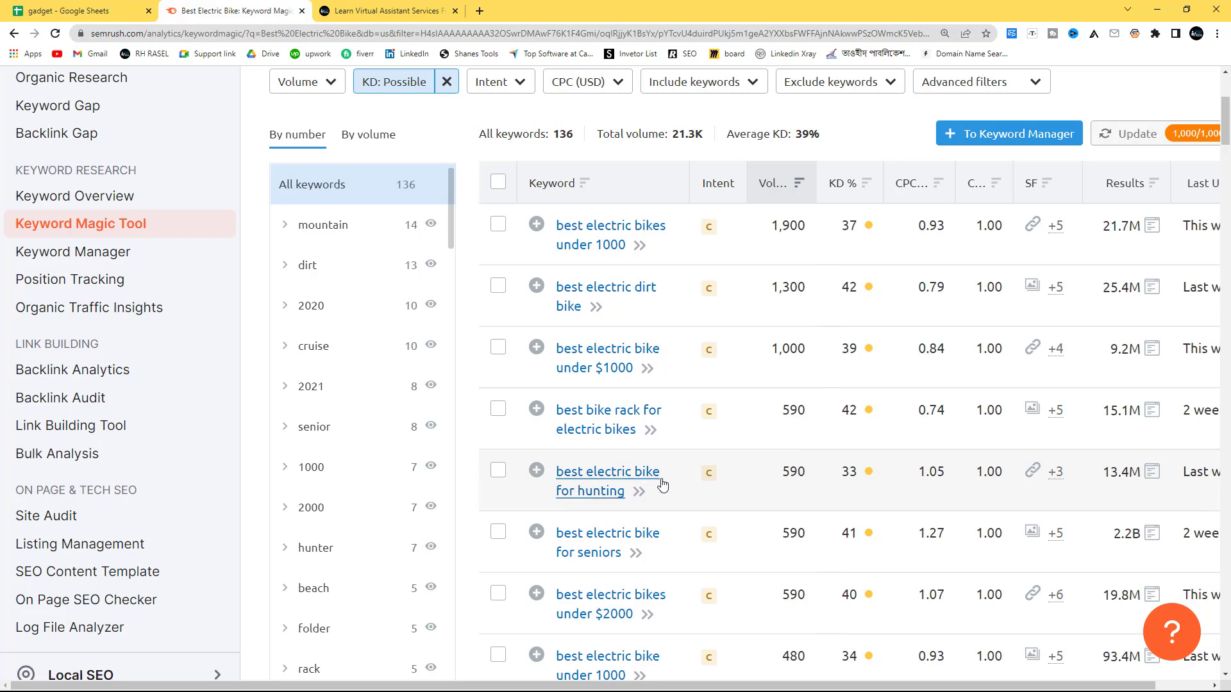
click(537, 471)
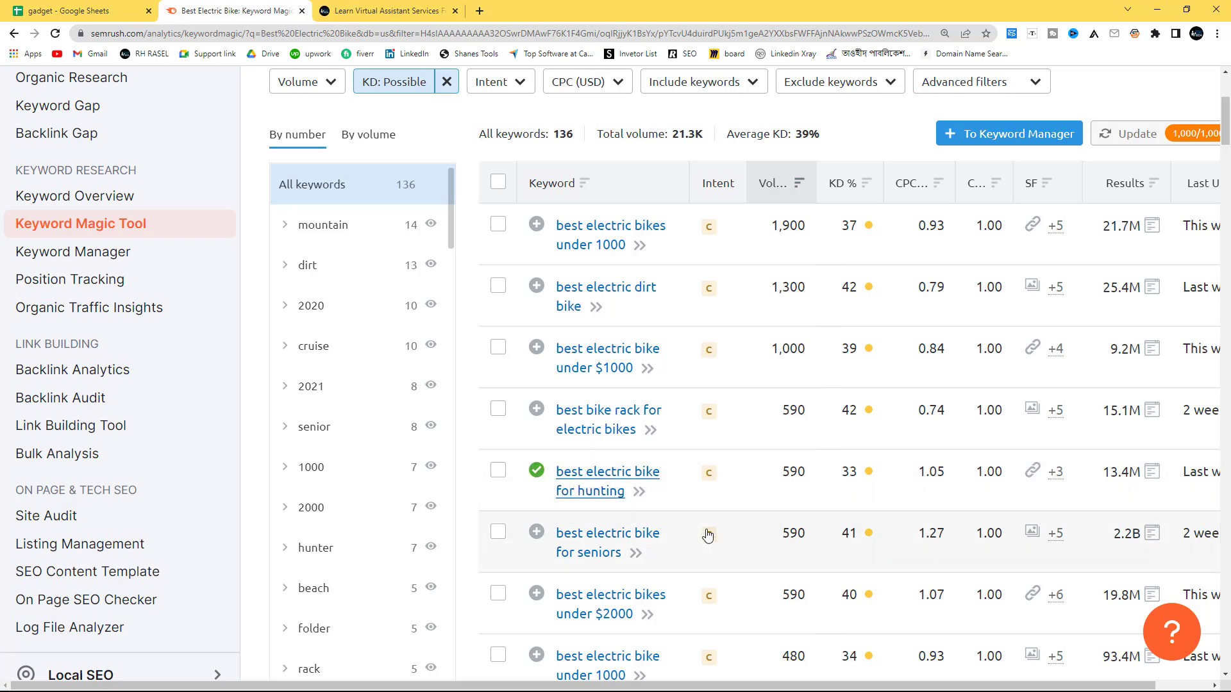
scroll(704, 535, down, 1)
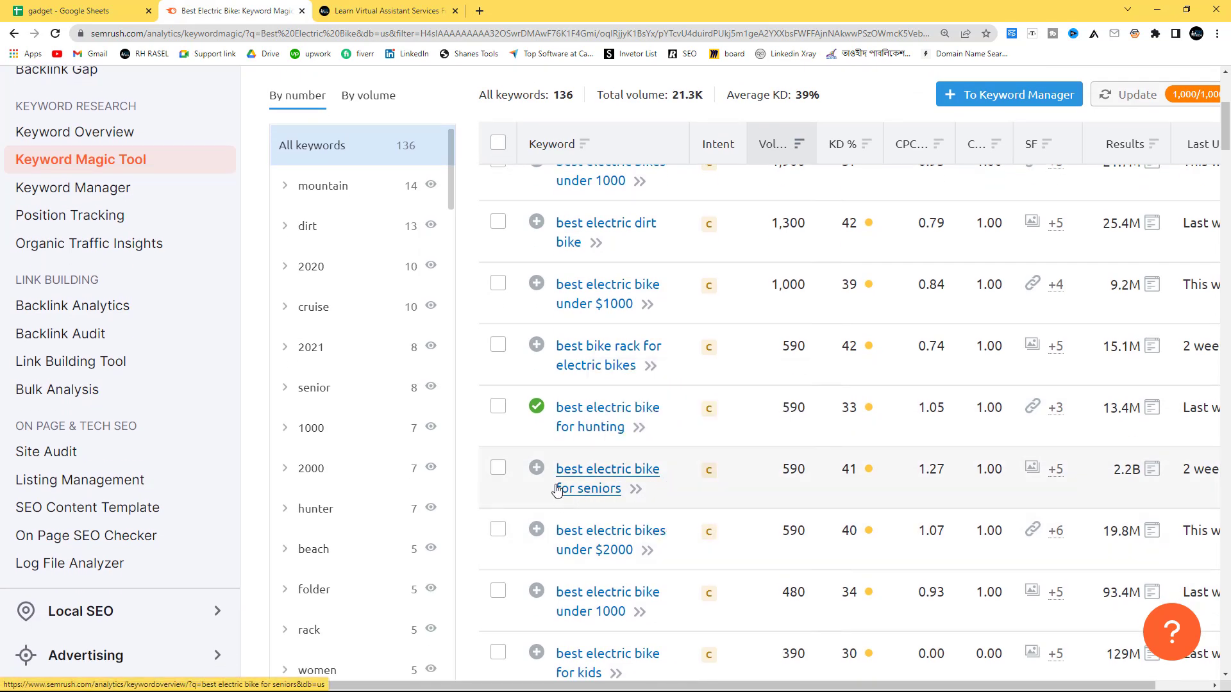
click(536, 468)
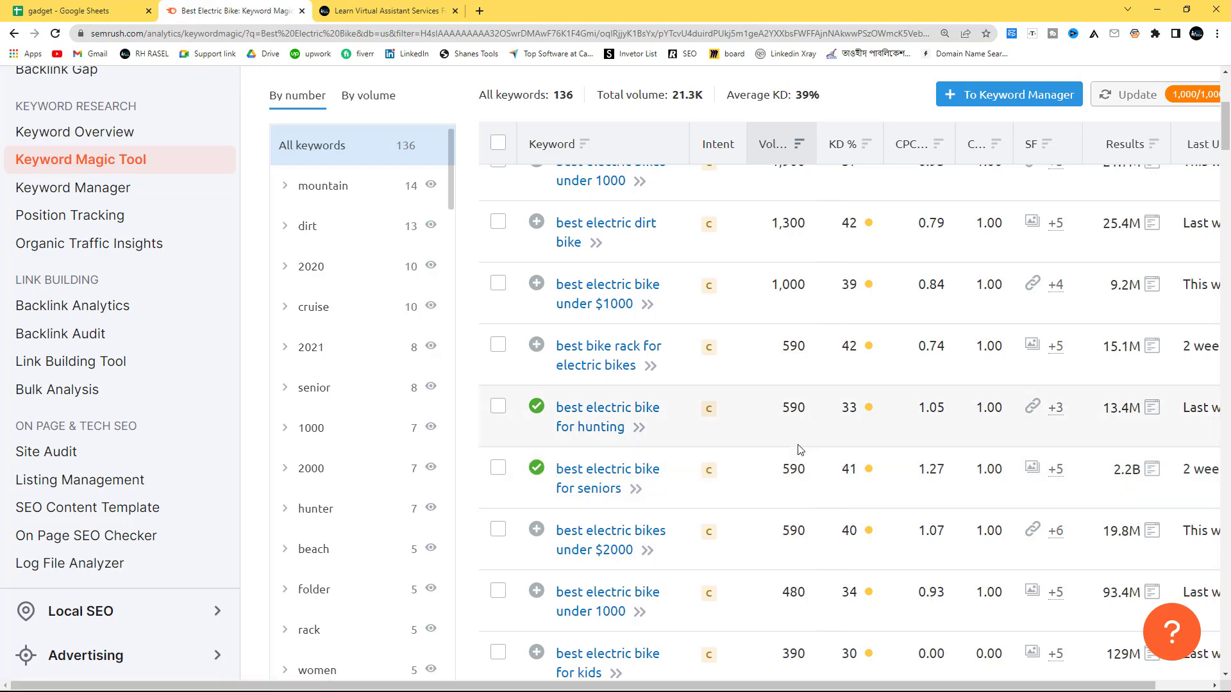
scroll(568, 416, down, 4)
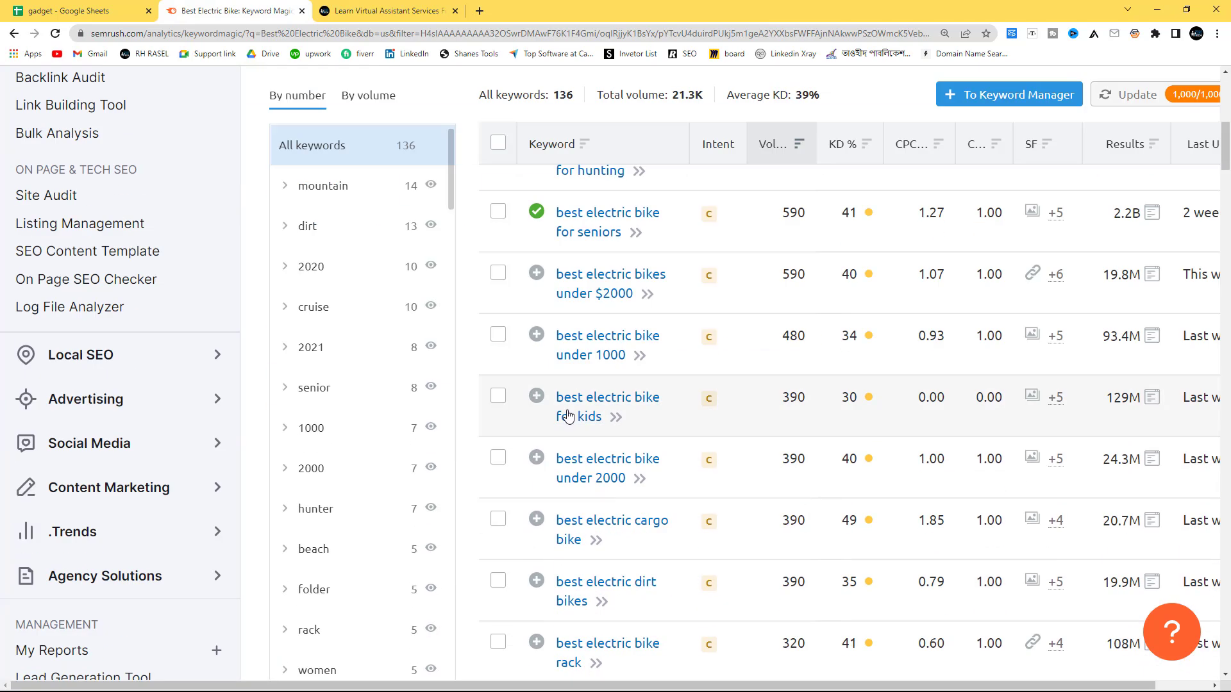
click(536, 397)
scroll(559, 428, down, 2)
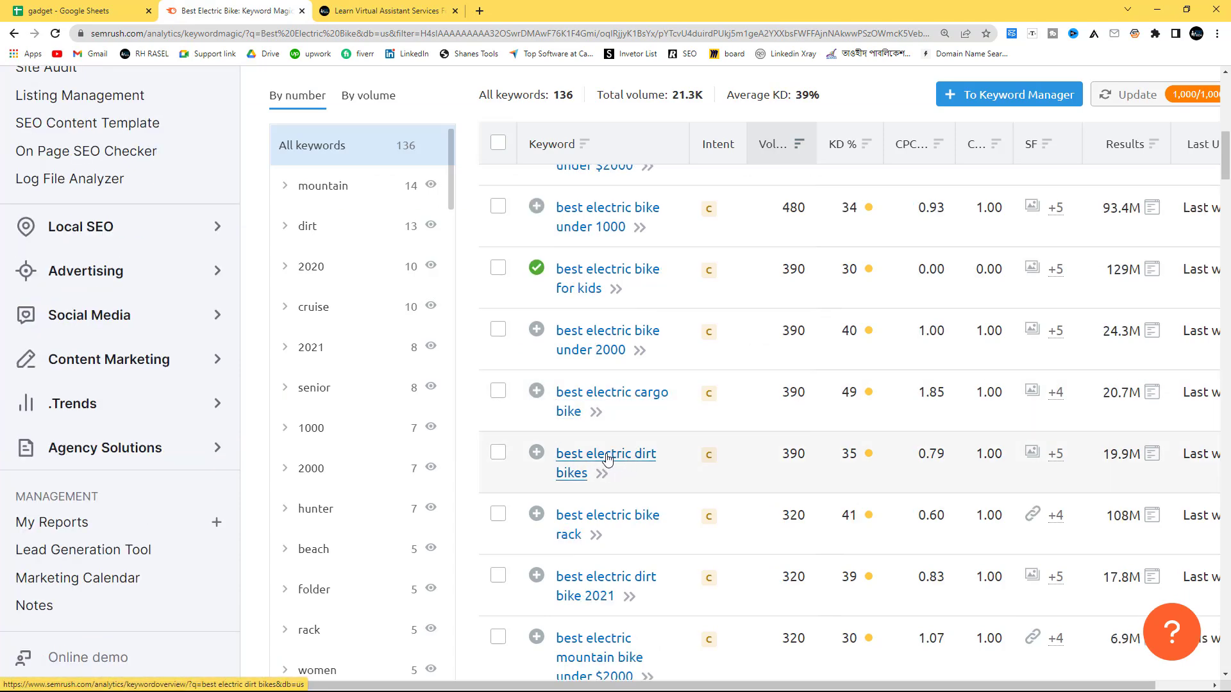
scroll(631, 496, down, 1)
scroll(630, 495, down, 2)
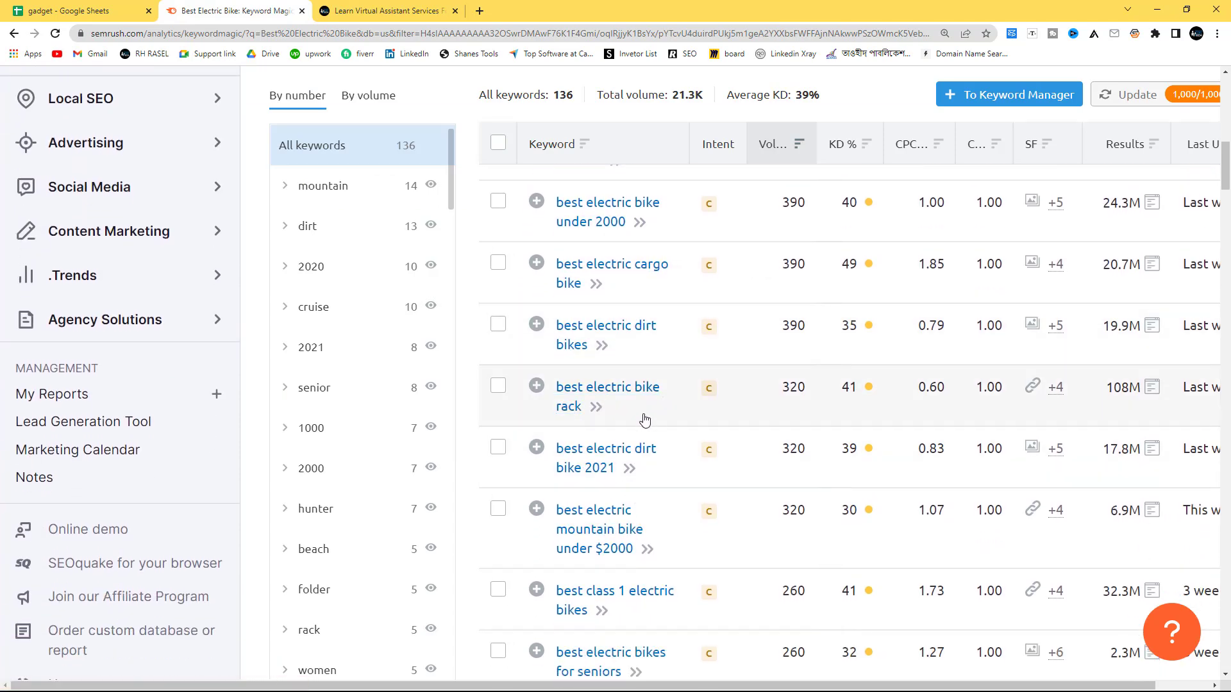
click(543, 396)
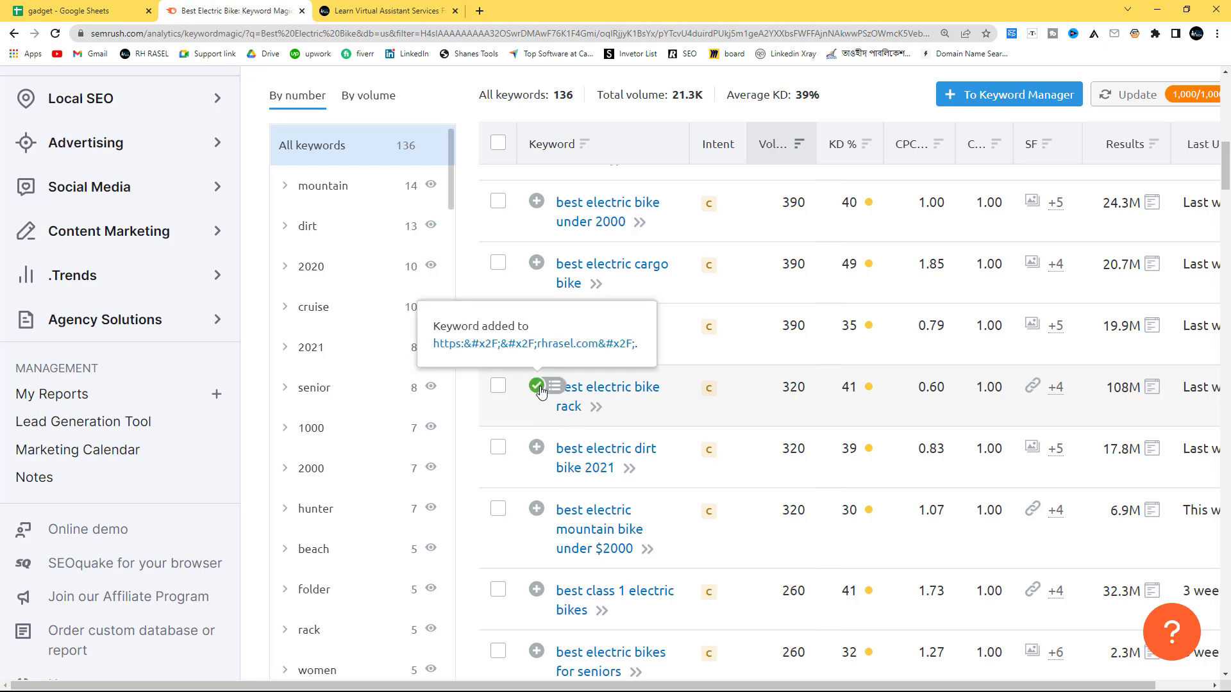
scroll(543, 396, down, 5)
click(543, 269)
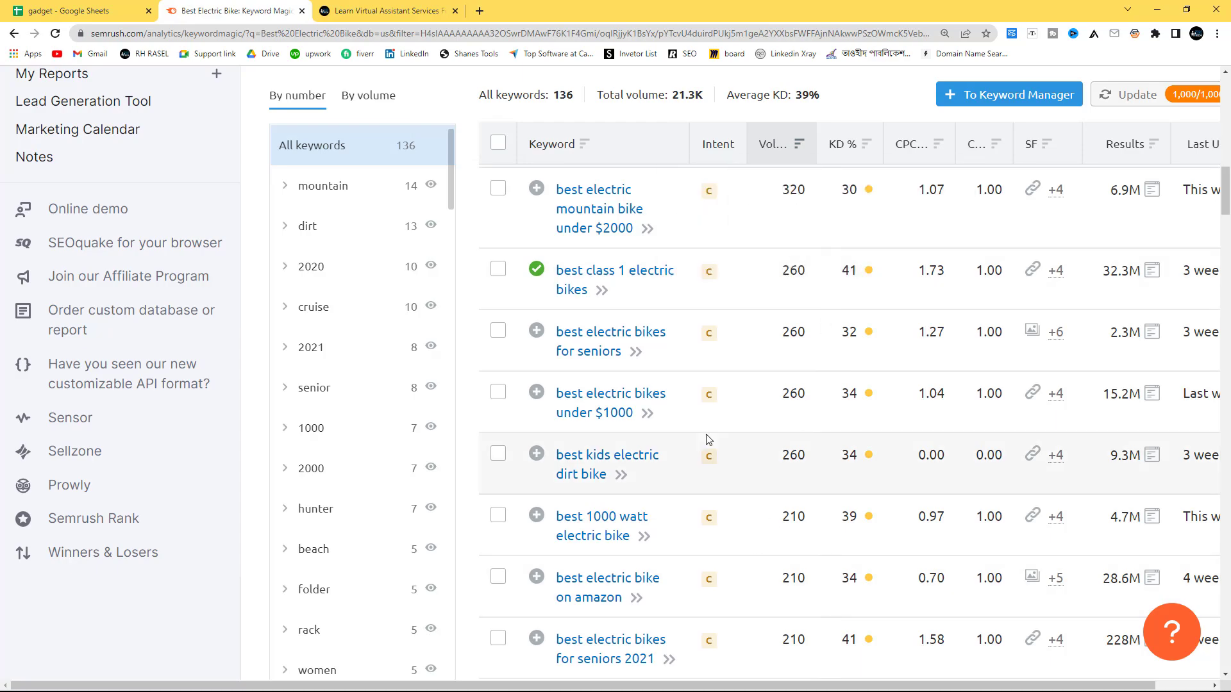
scroll(729, 508, up, 10)
scroll(726, 511, up, 3)
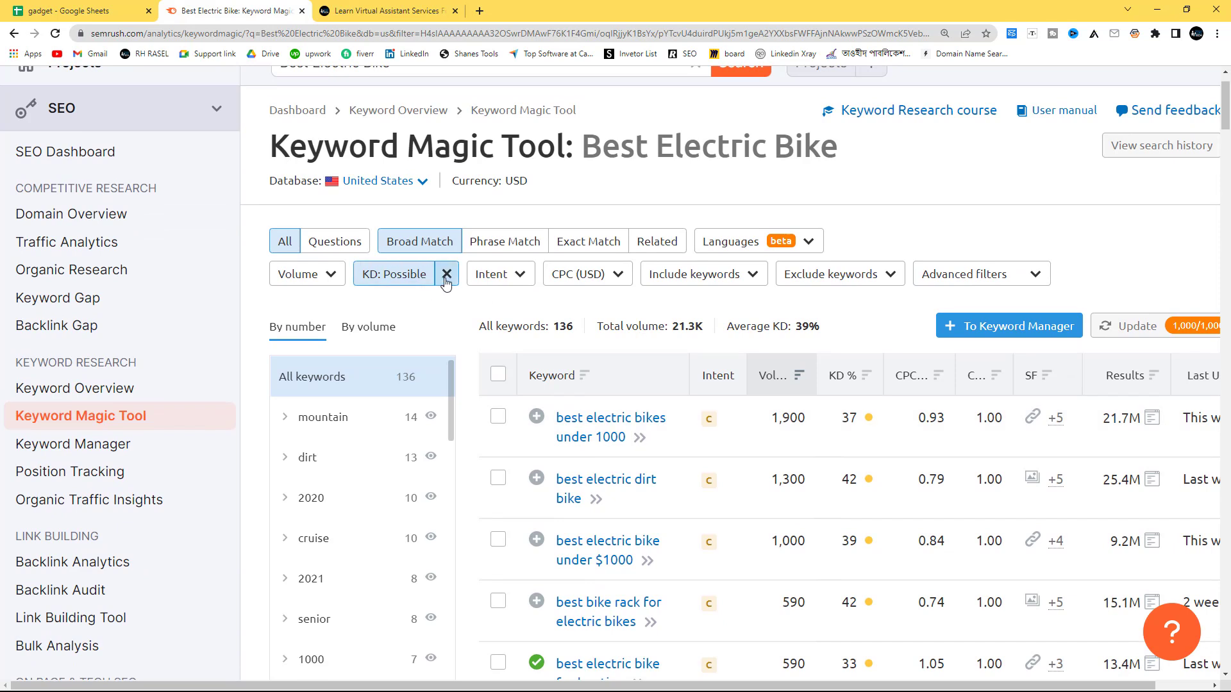
click(1003, 330)
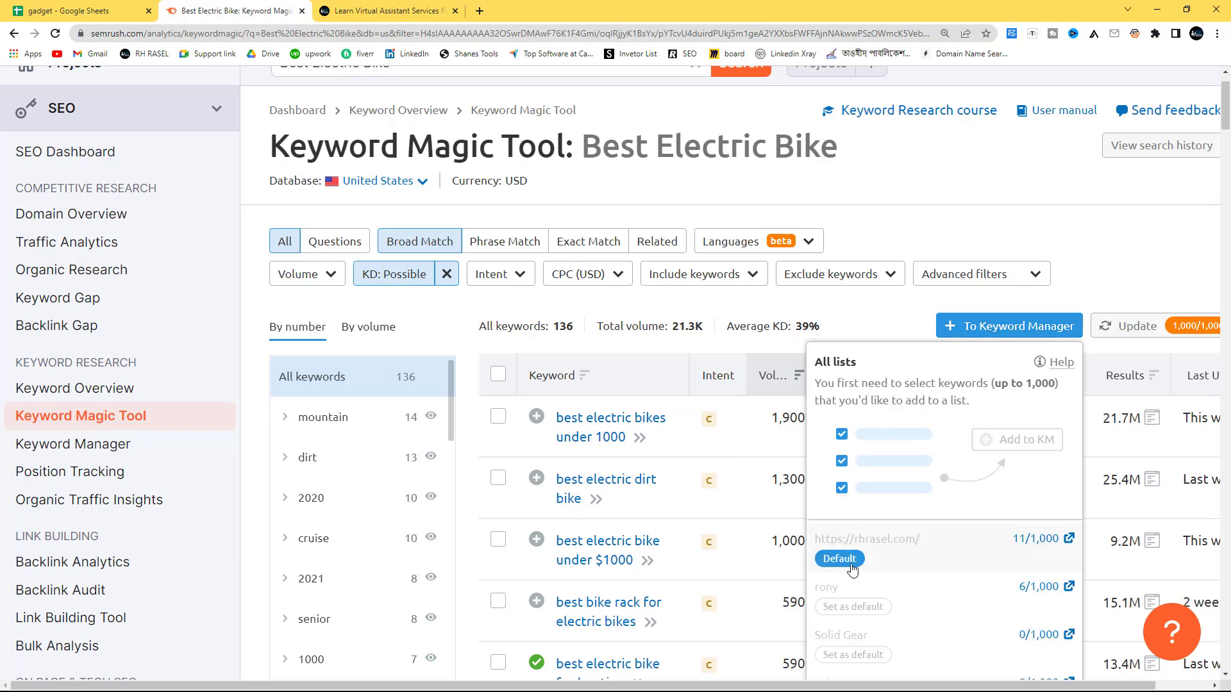
click(1068, 539)
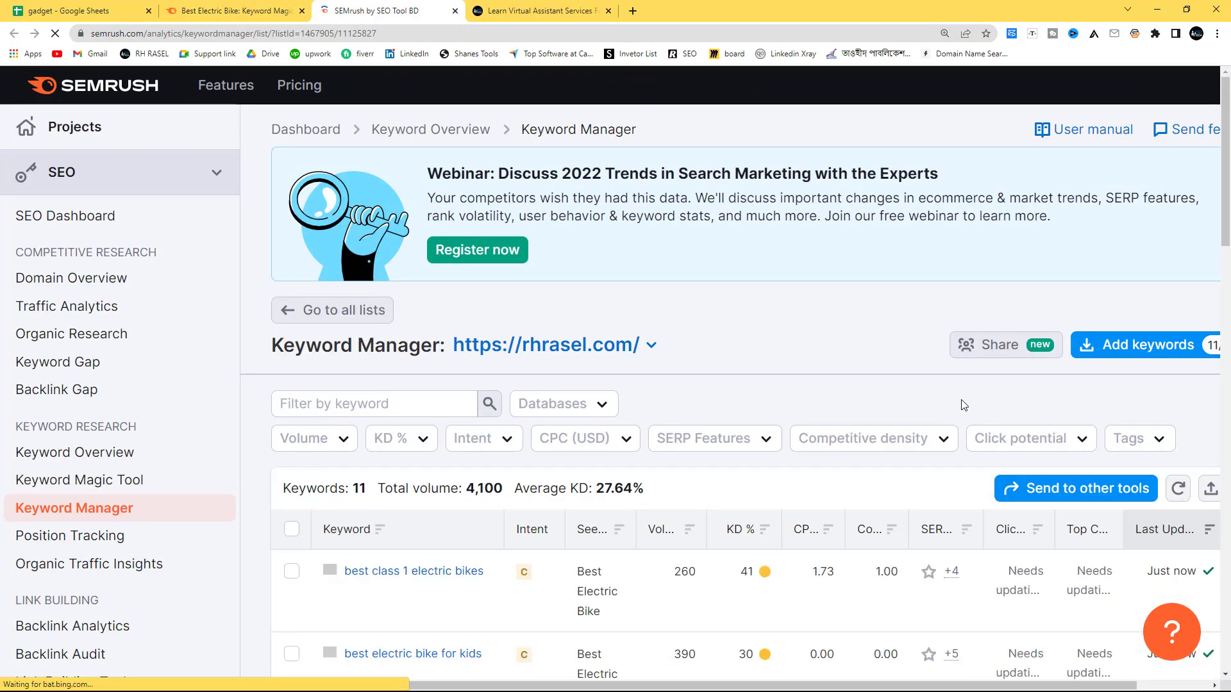
Step: Export all keywords of the list as an XLSX file, save it in Downloads and open it in Excel
click(1209, 491)
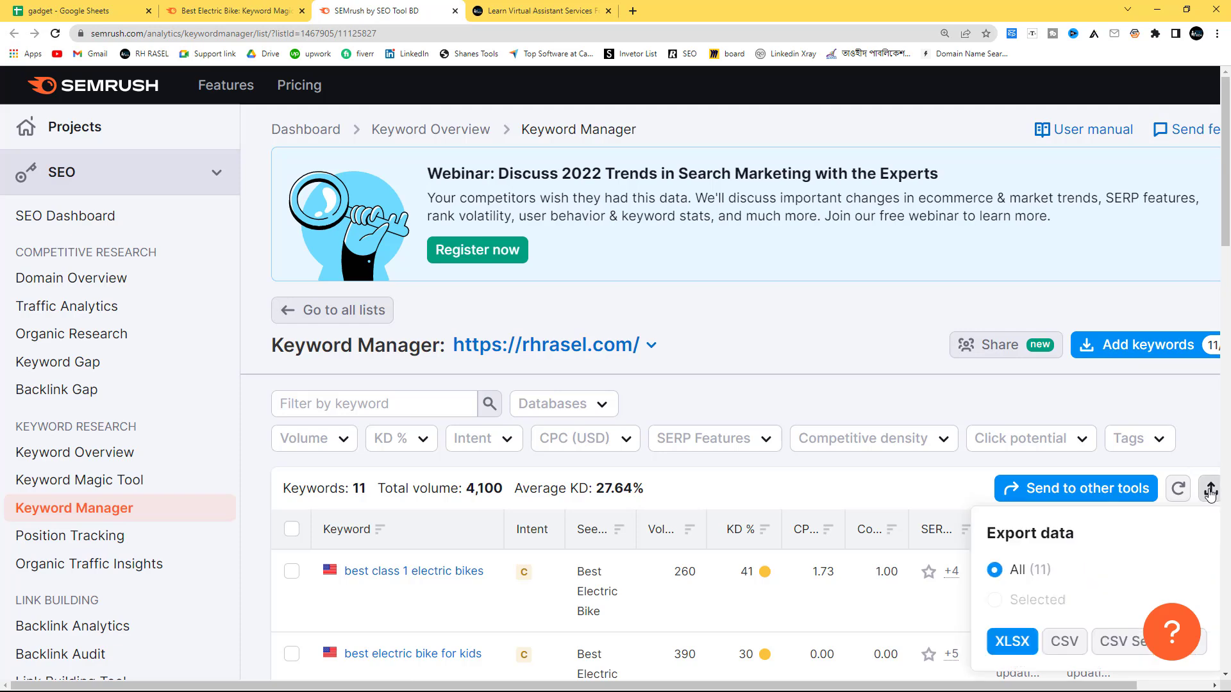
click(1005, 643)
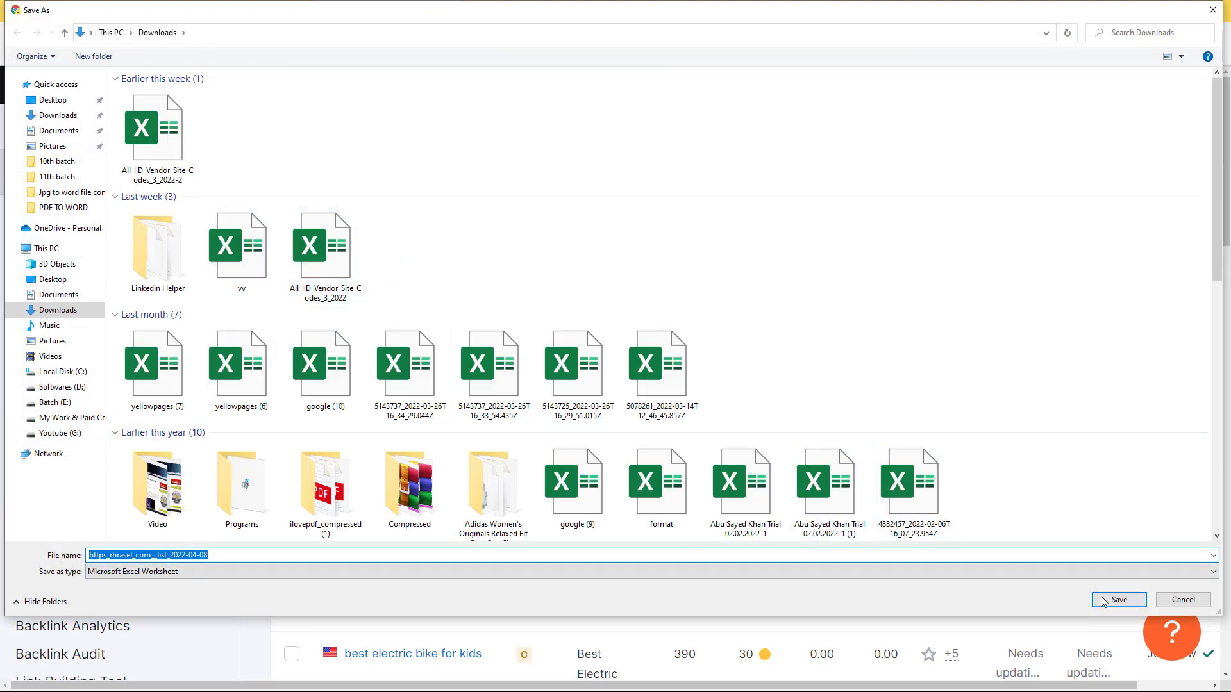
click(1103, 601)
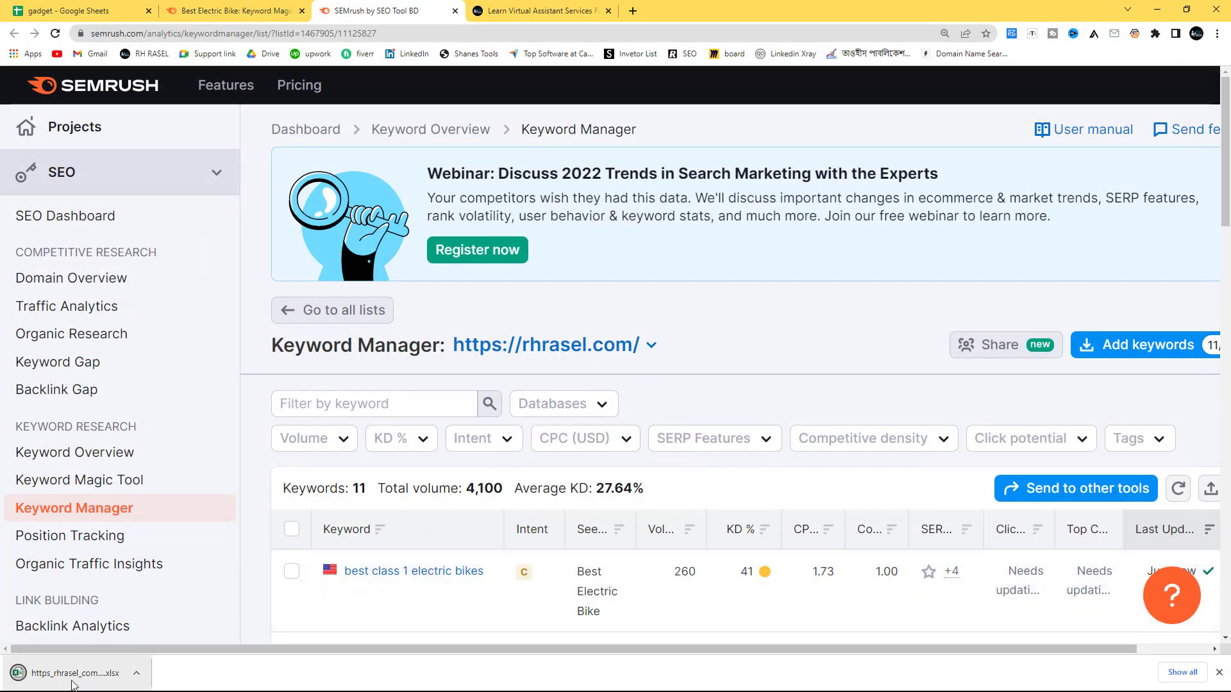
click(90, 678)
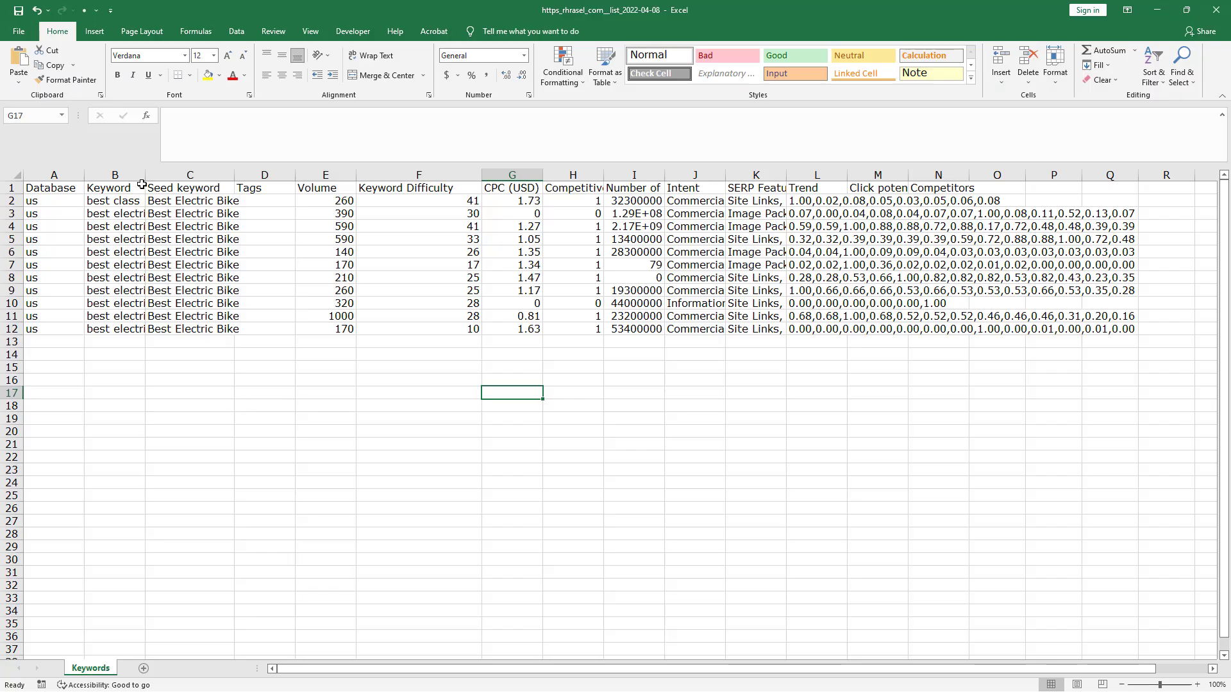
Step: Widen the Keyword column to show the full keywords and review the Volume, Keyword Difficulty and CPC (USD) values
drag(146, 174, 321, 174)
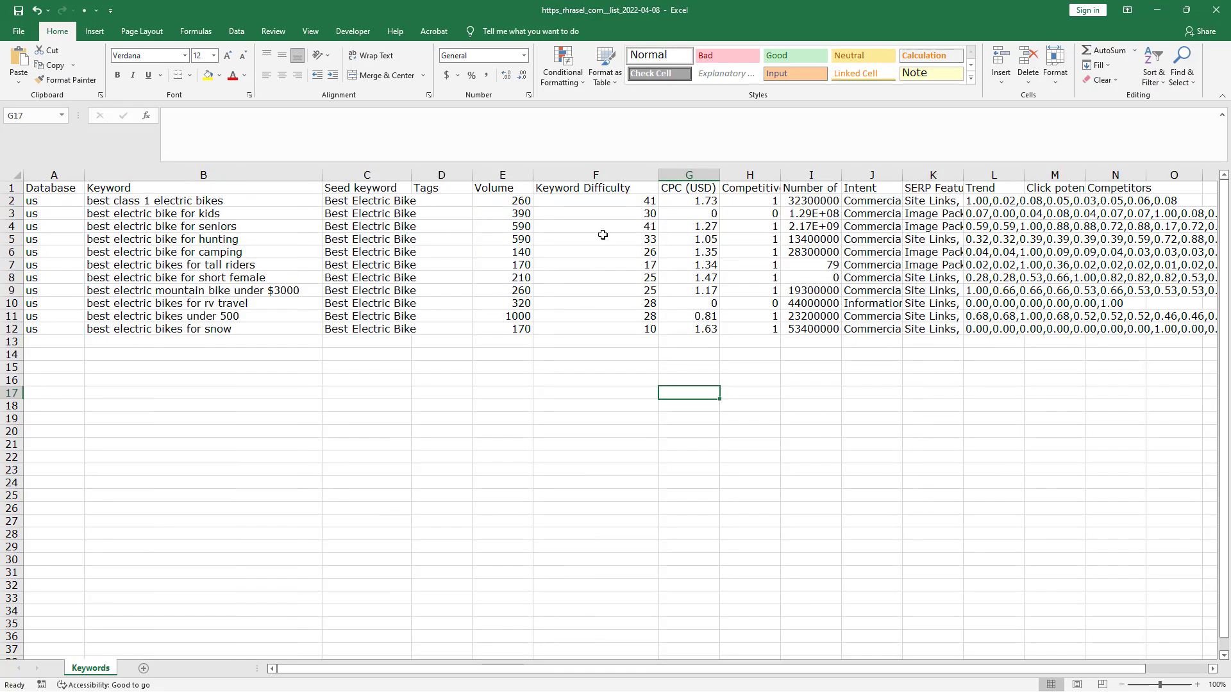
drag(521, 203, 520, 342)
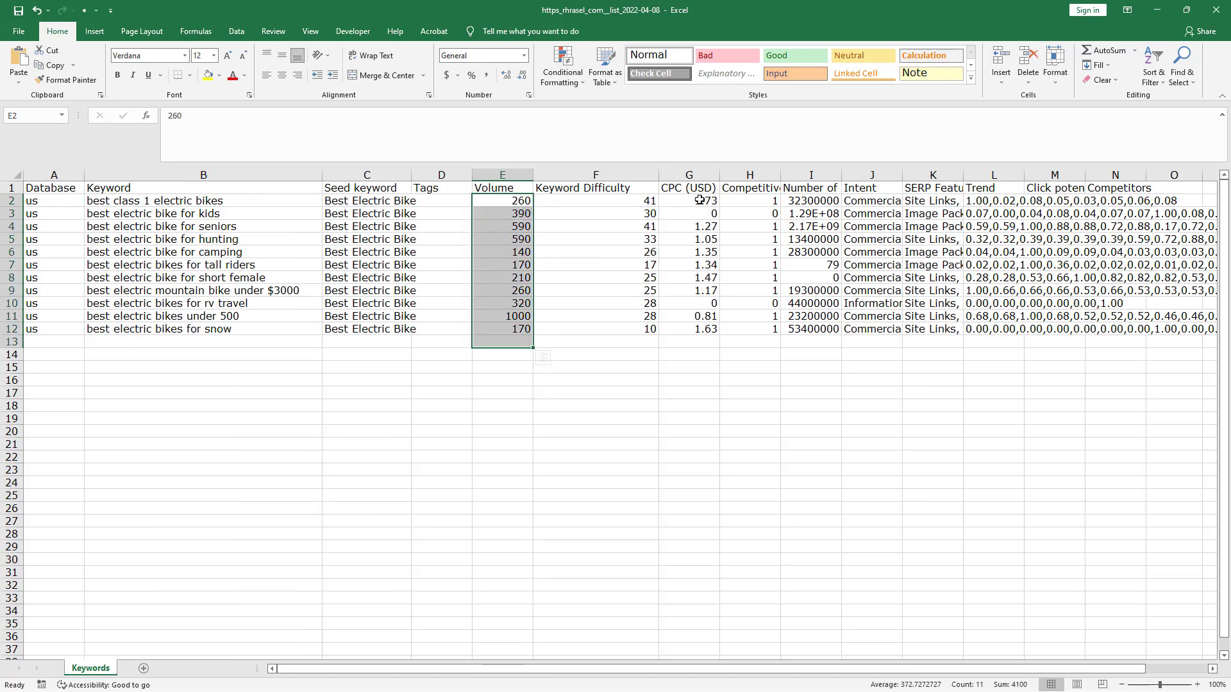
drag(606, 198, 621, 343)
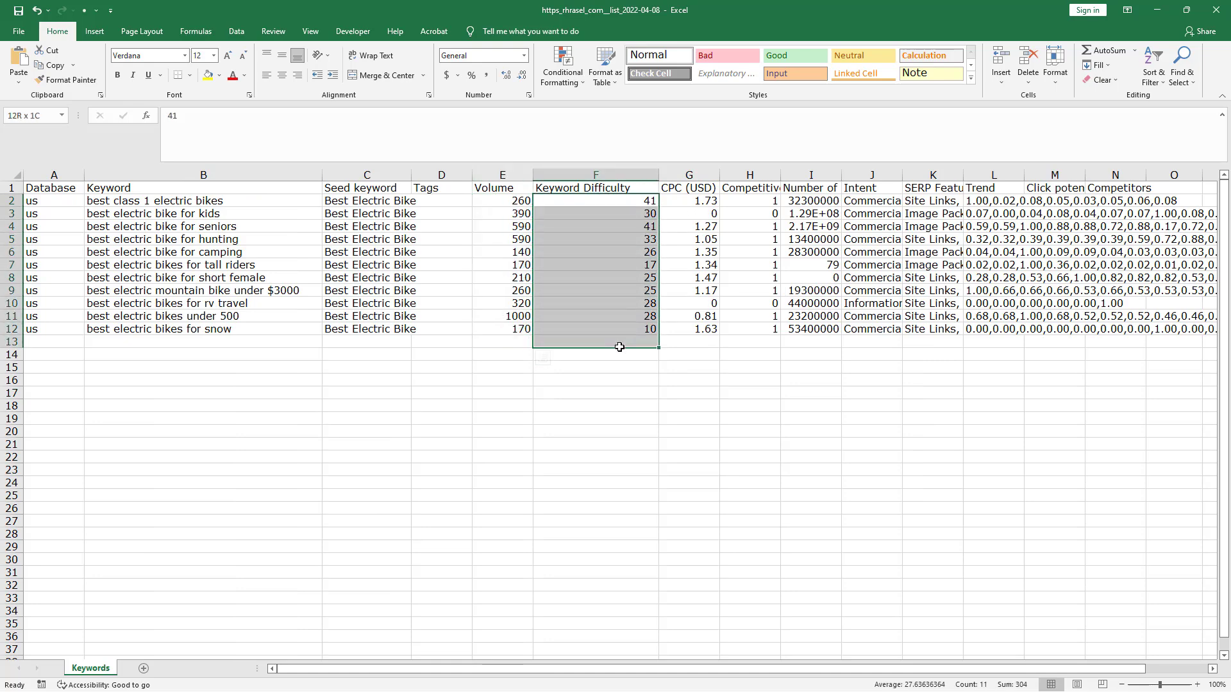
drag(689, 200, 714, 329)
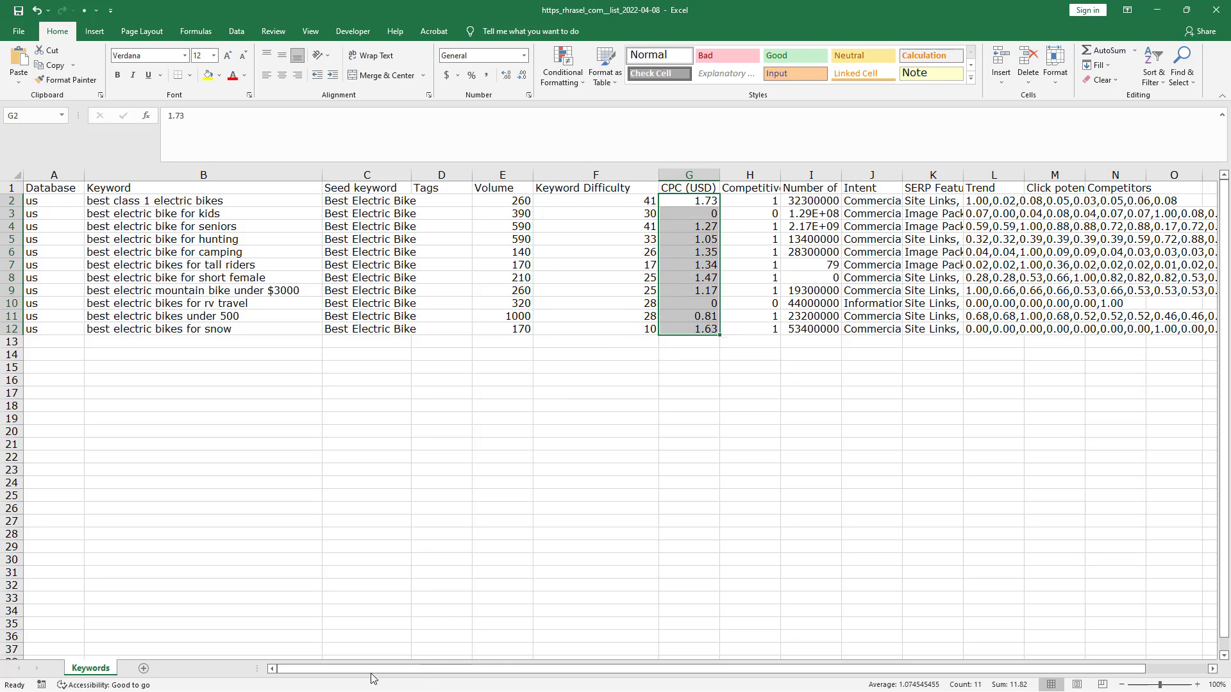
click(1158, 9)
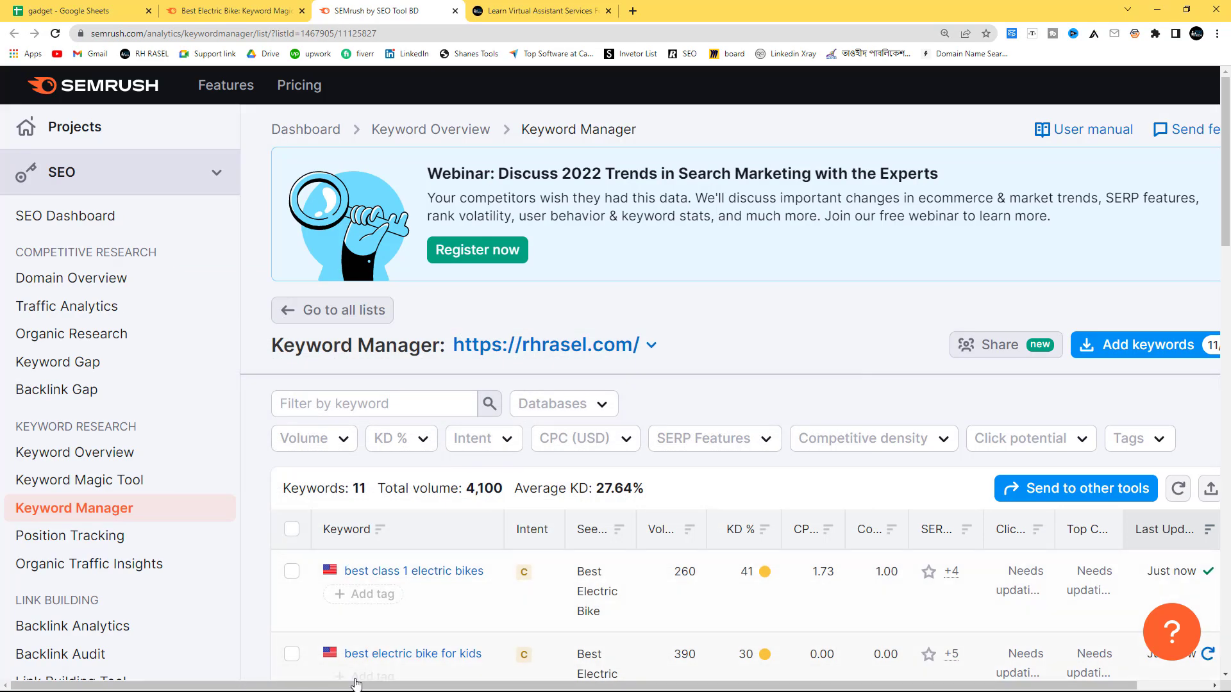
click(419, 449)
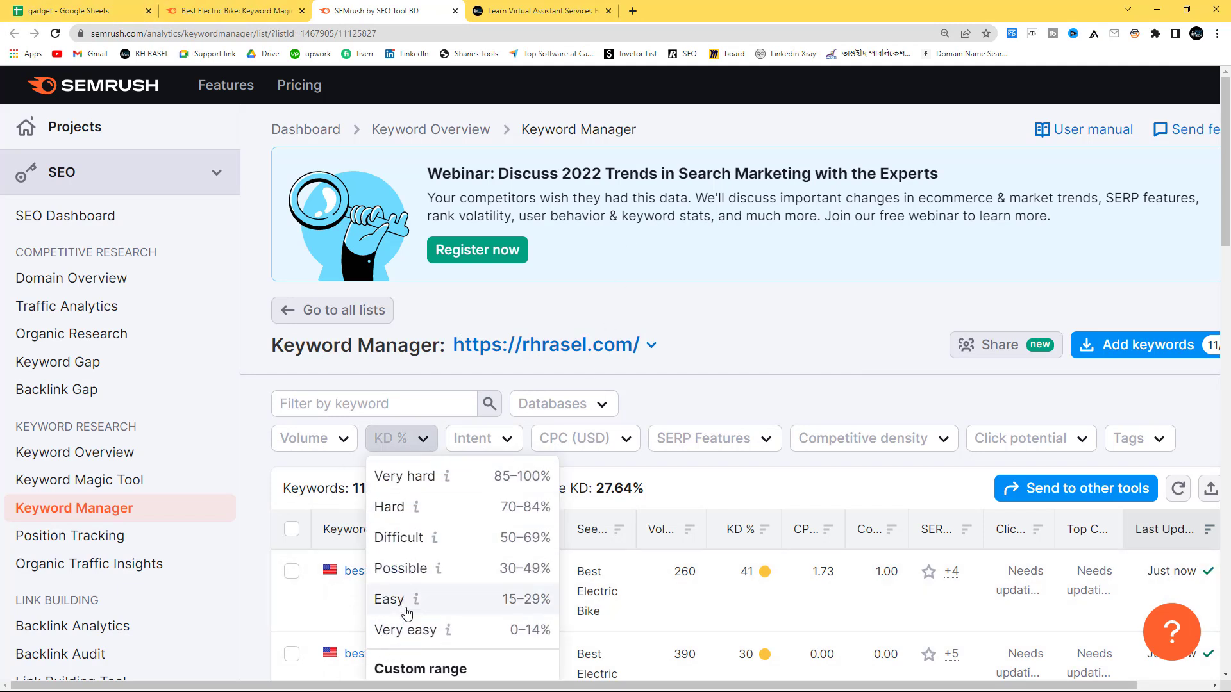